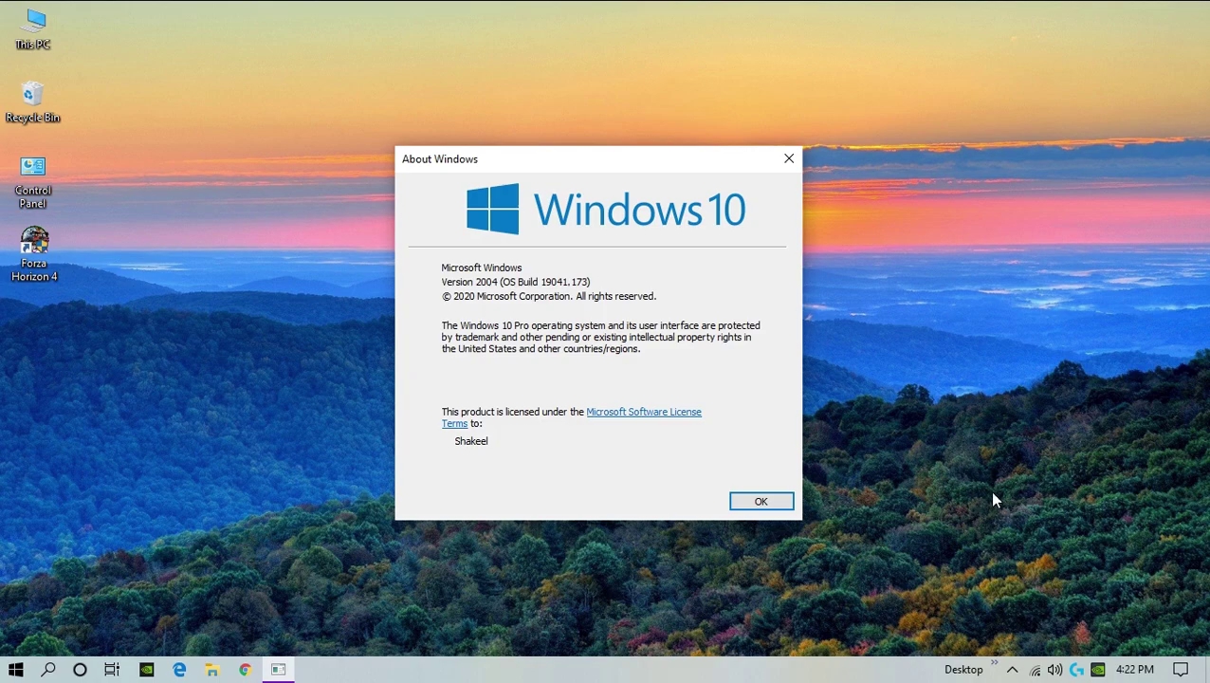
Bring up the desktop context menu and dismiss it, leaving a clear desktop
right_click(884, 481)
left_click(765, 459)
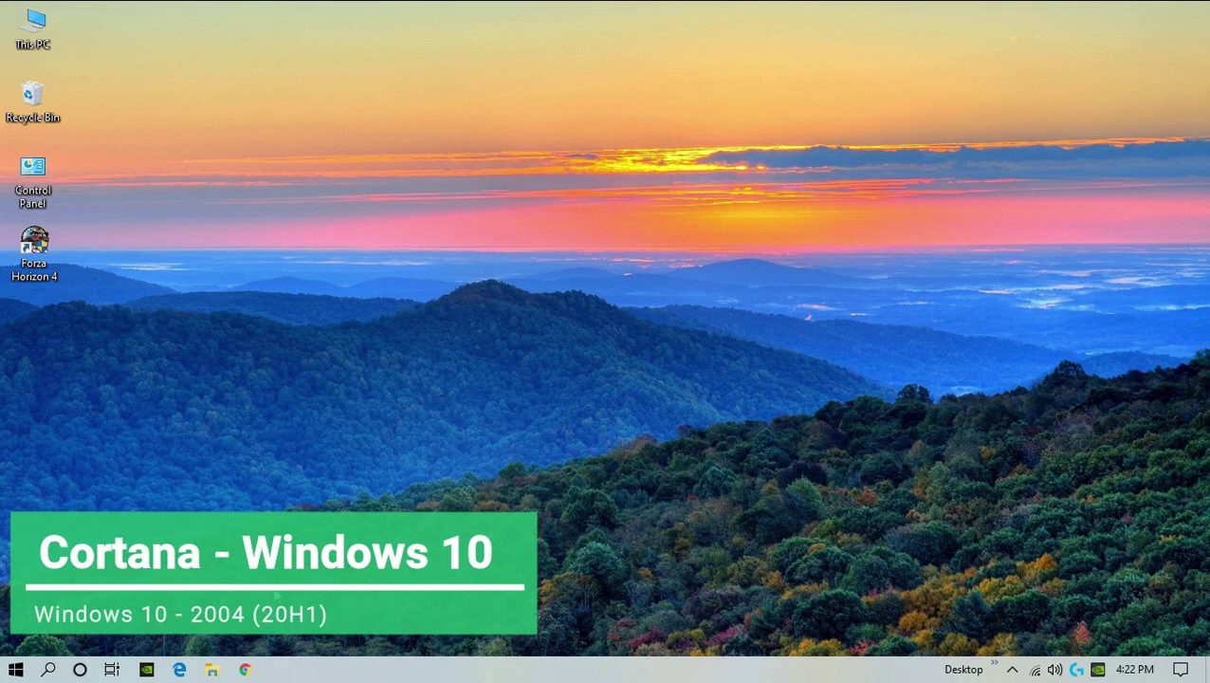
left_click(79, 671)
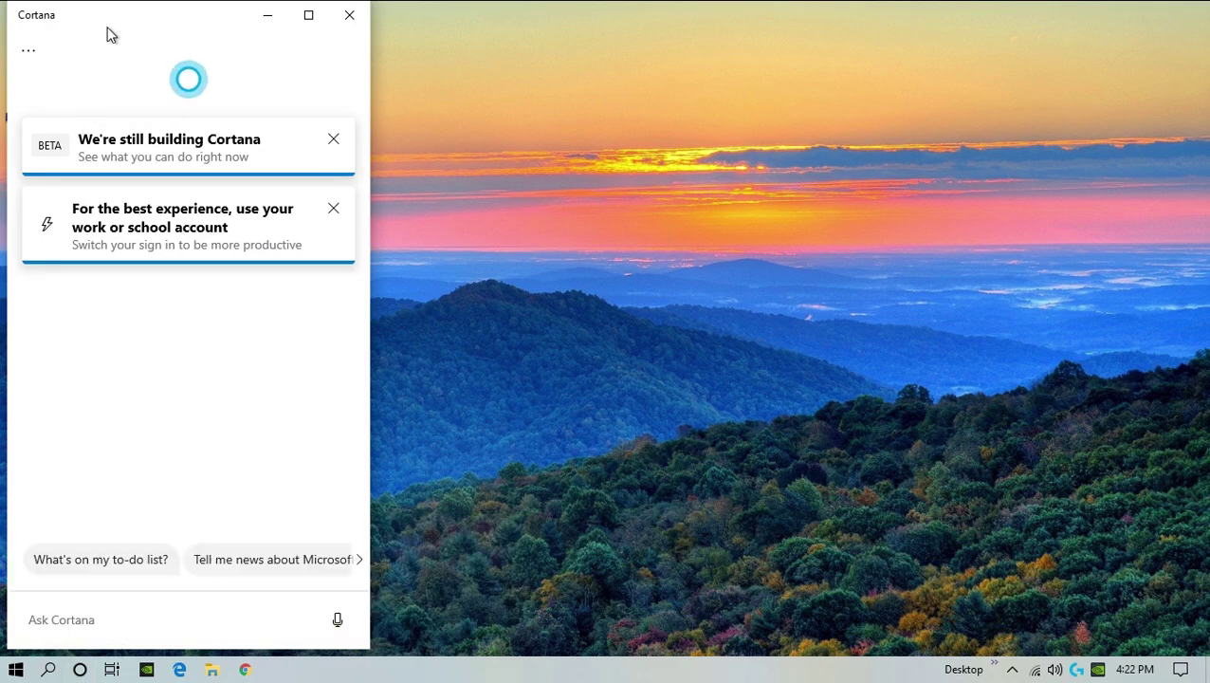
left_click_drag(134, 24, 180, 29)
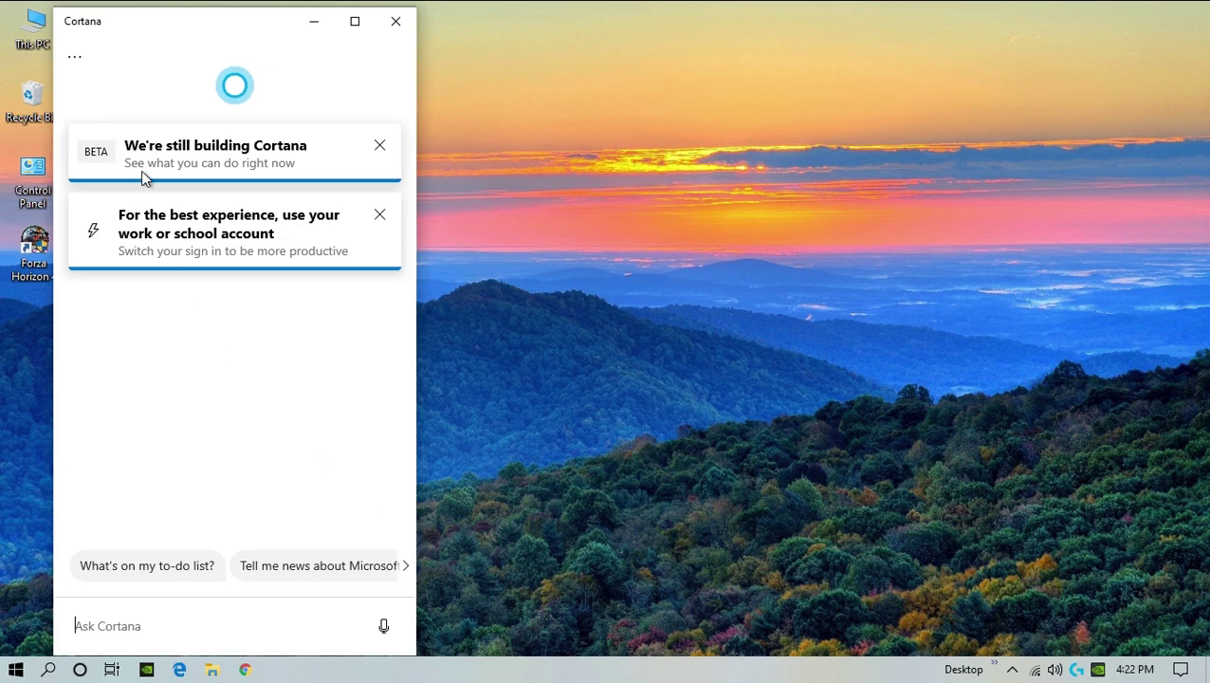
left_click(74, 57)
left_click(100, 140)
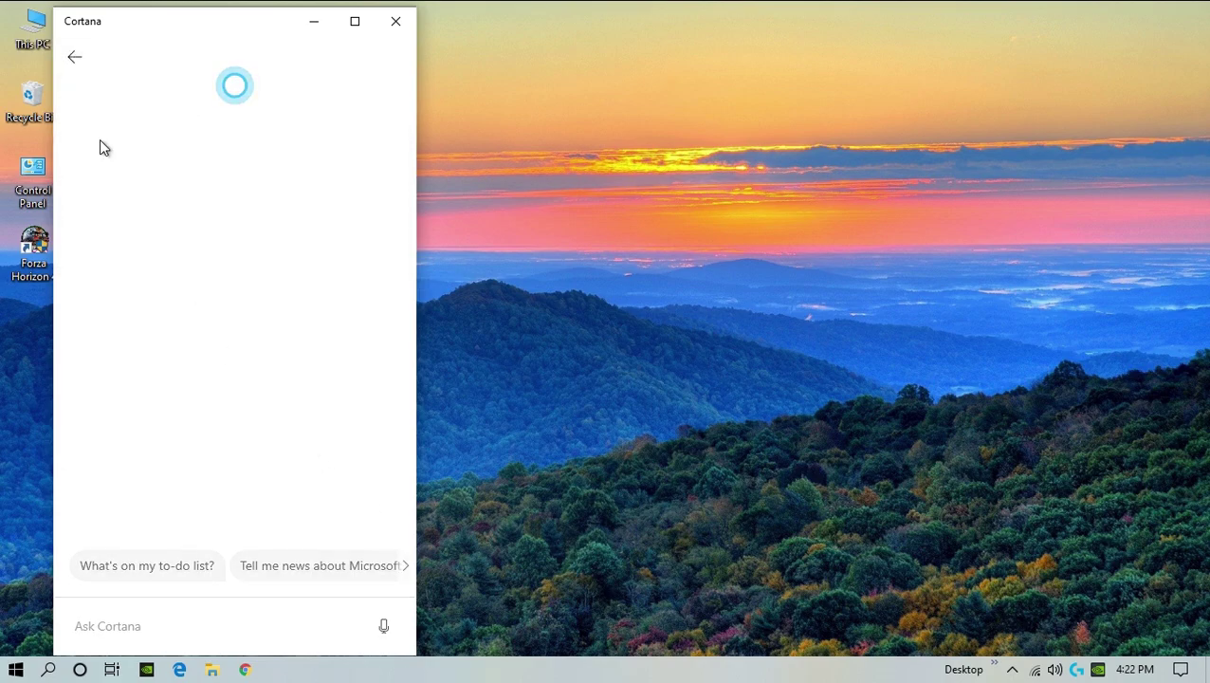
left_click(186, 317)
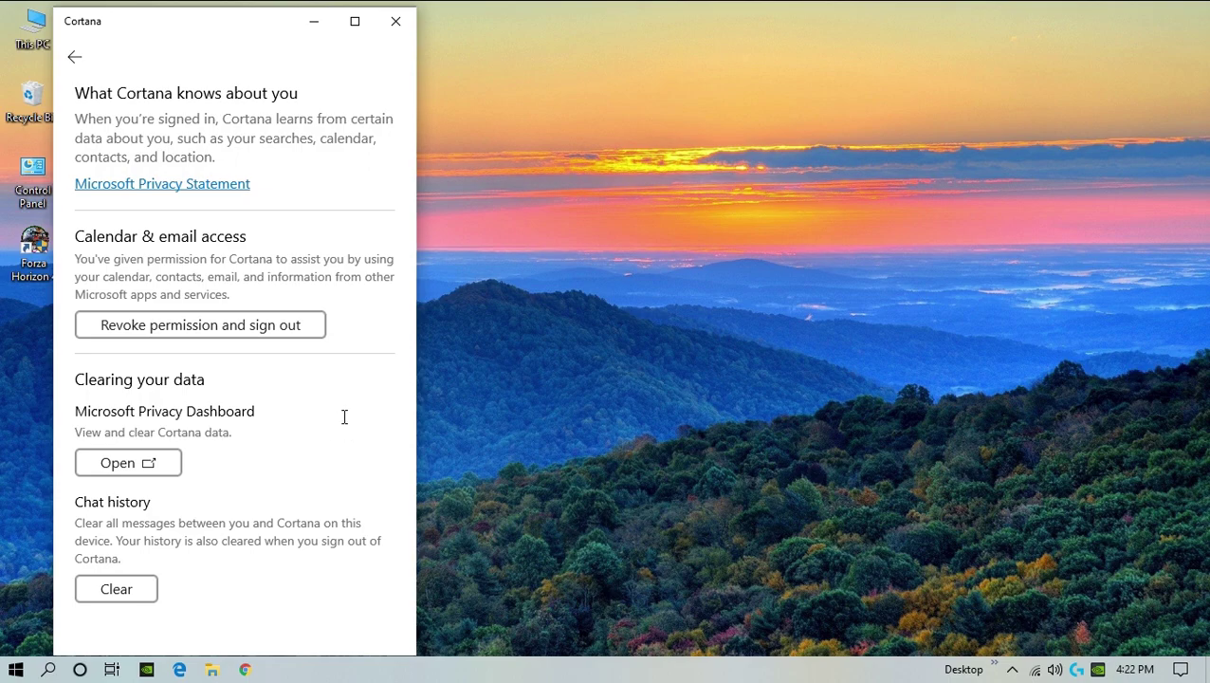
left_click(74, 57)
left_click(227, 240)
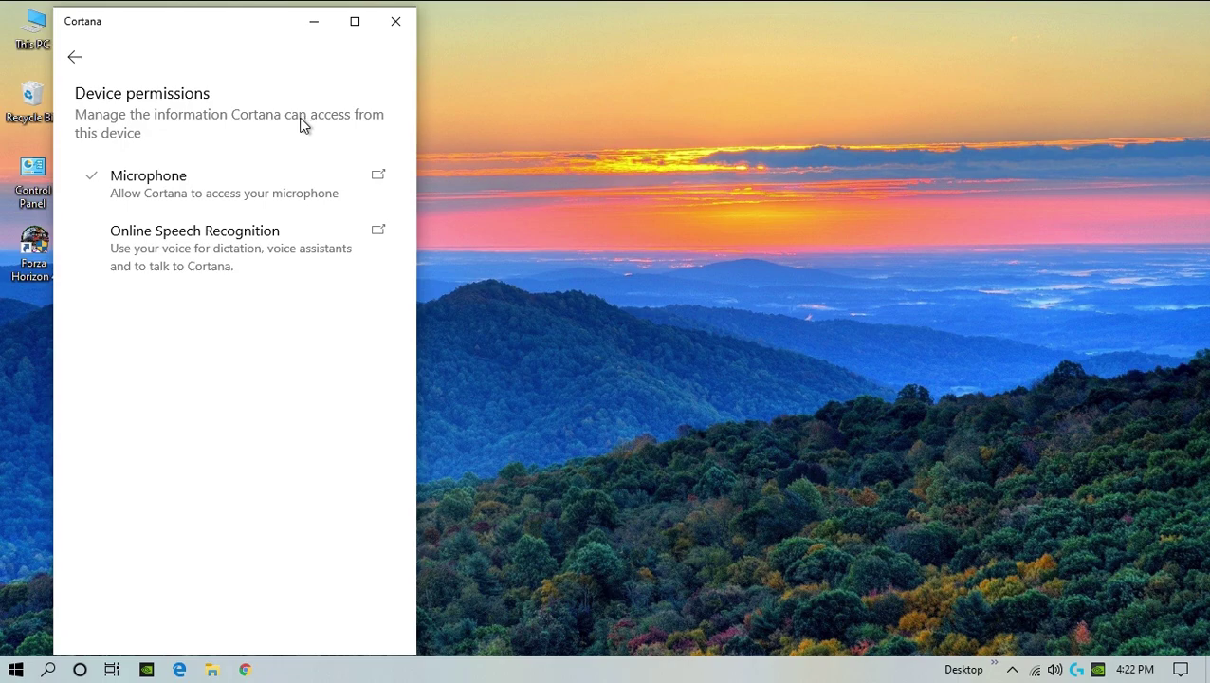
left_click(83, 59)
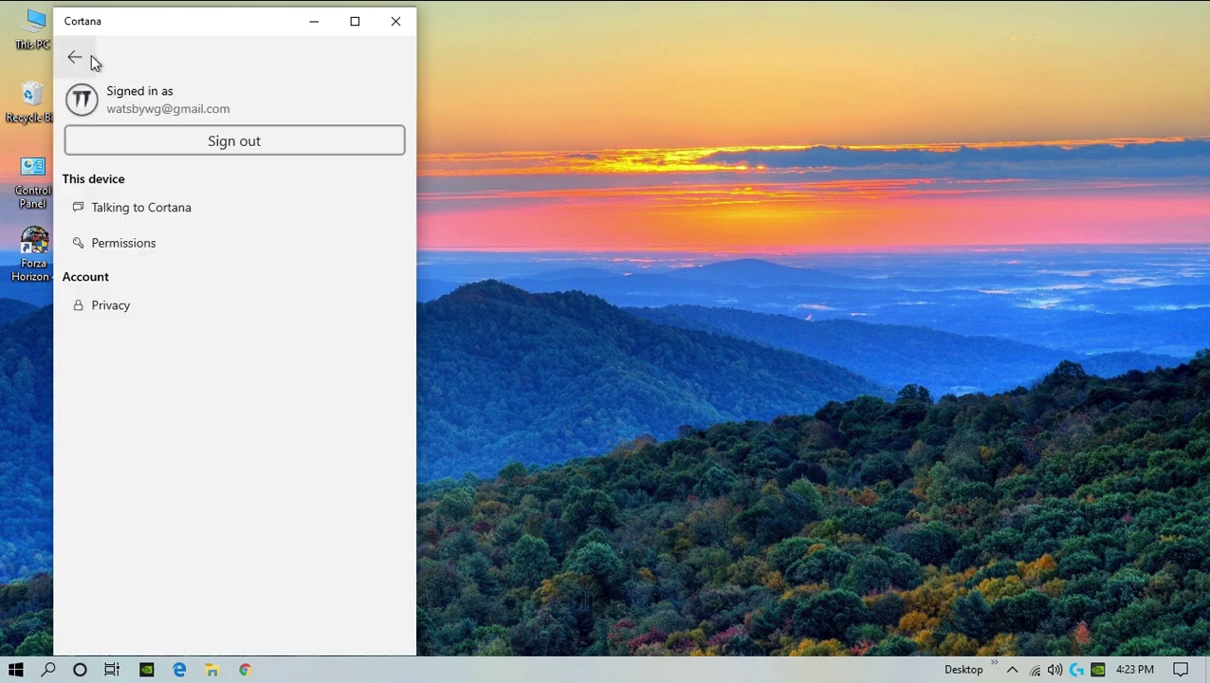
left_click(199, 208)
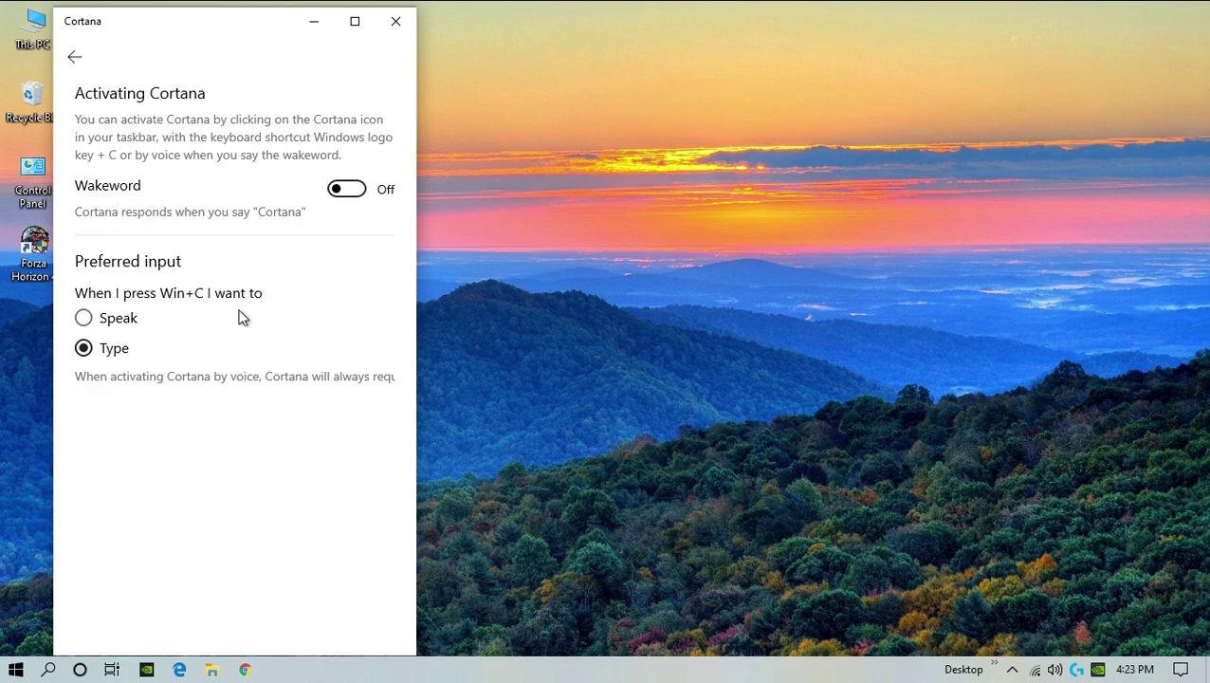
left_click(349, 192)
left_click(349, 192)
left_click(75, 58)
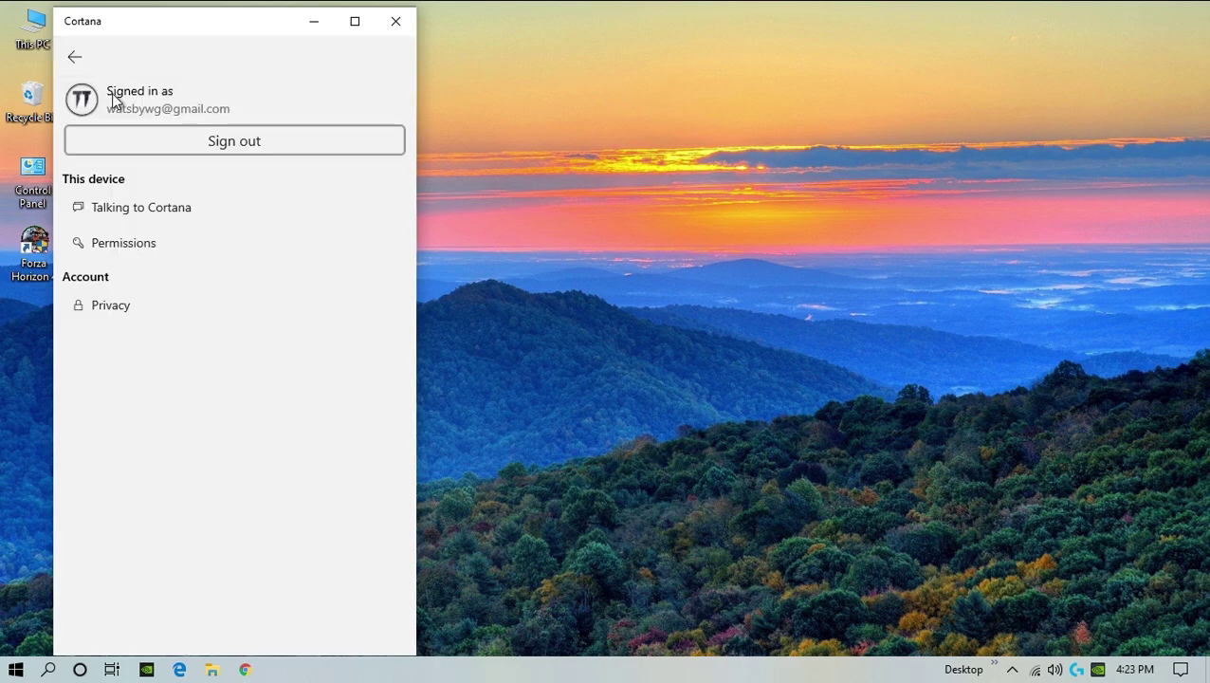
left_click(76, 62)
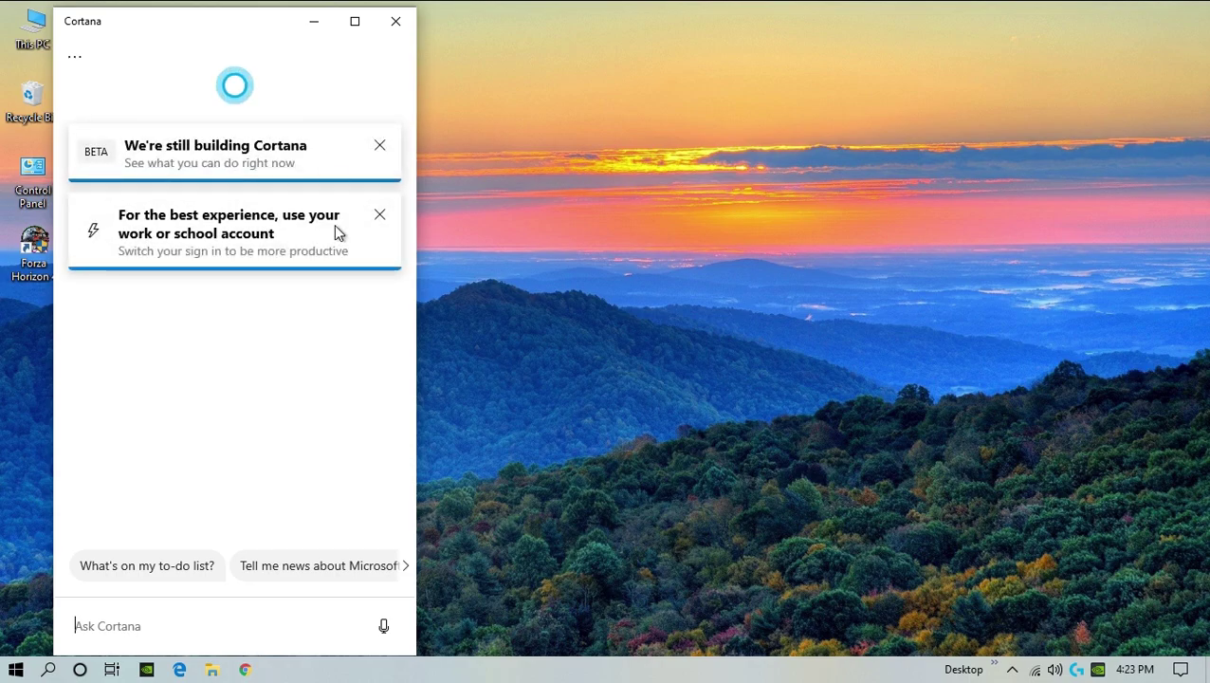
Browse Cortana's suggestion chips and ask for the latest Microsoft news
left_click(405, 565)
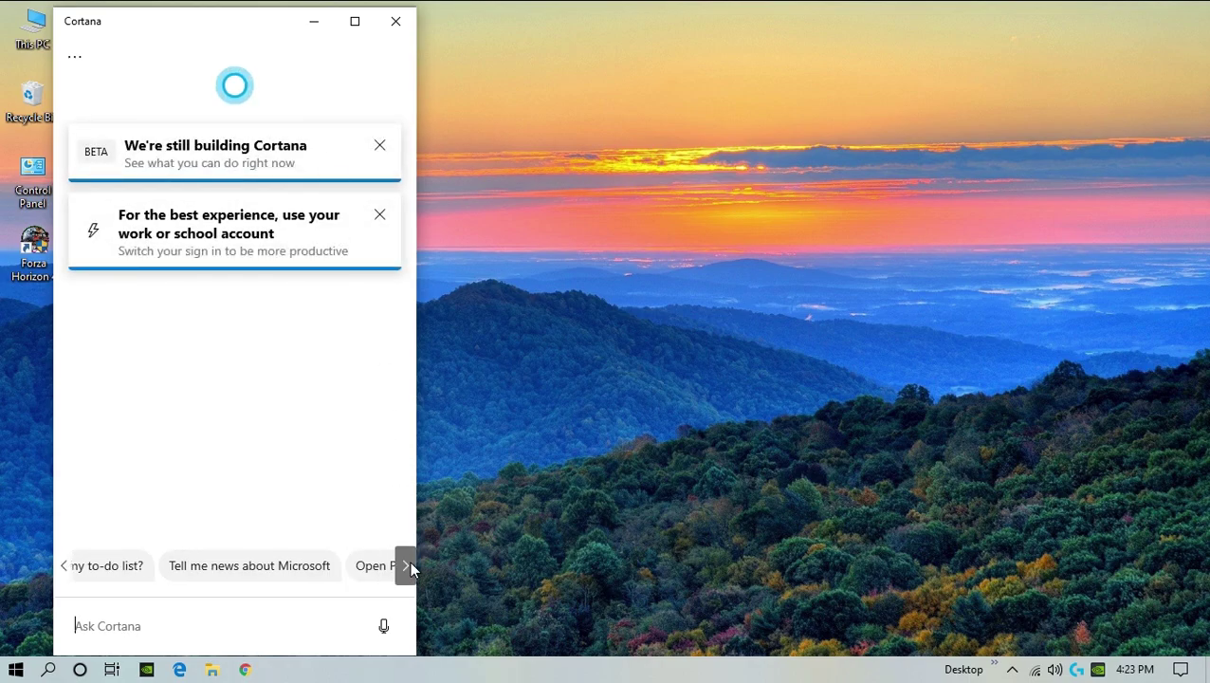
left_click(408, 565)
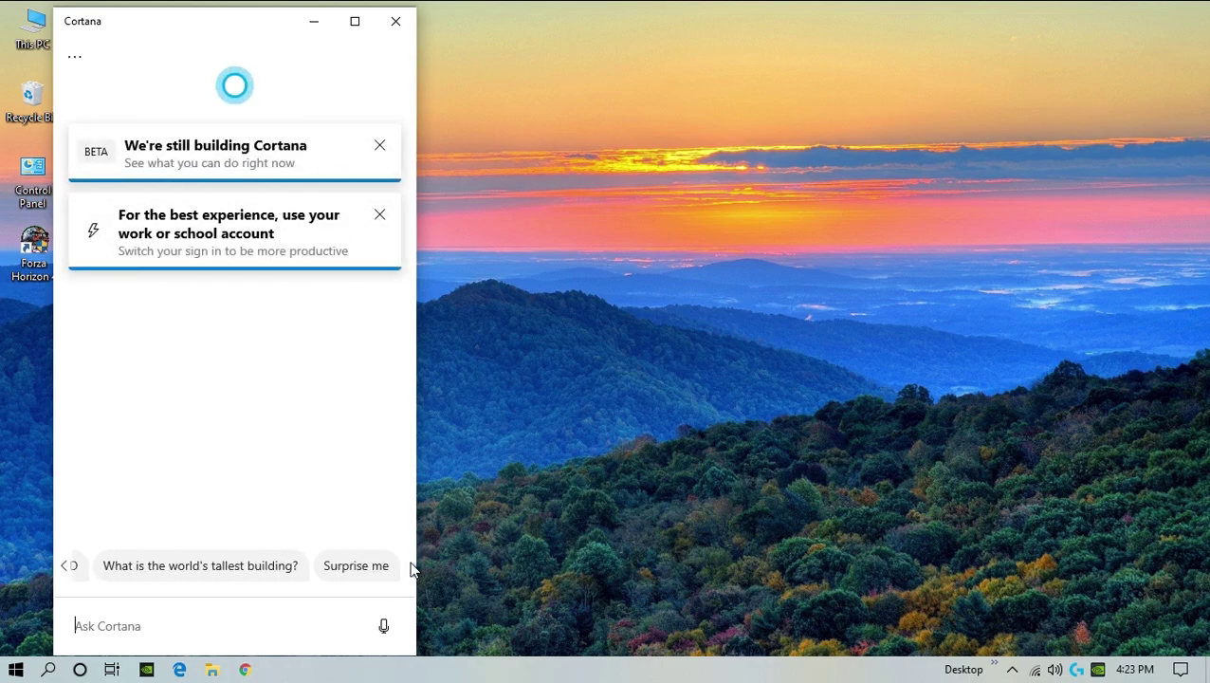
left_click(63, 567)
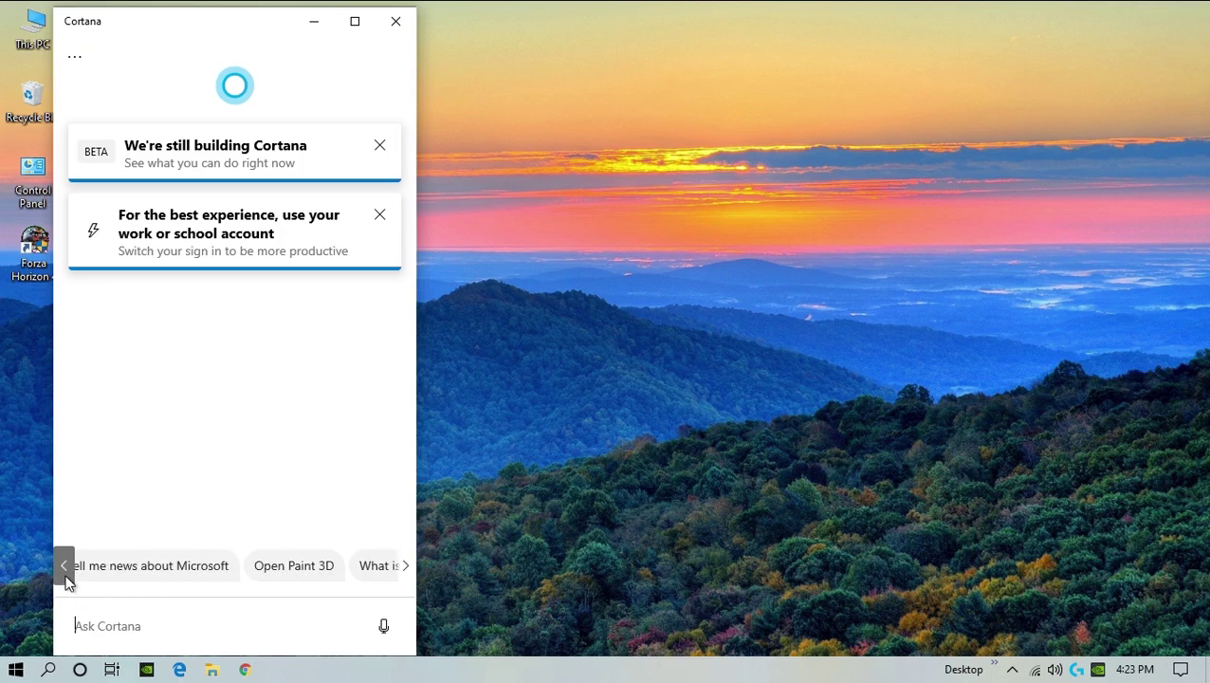
left_click(65, 569)
left_click(237, 567)
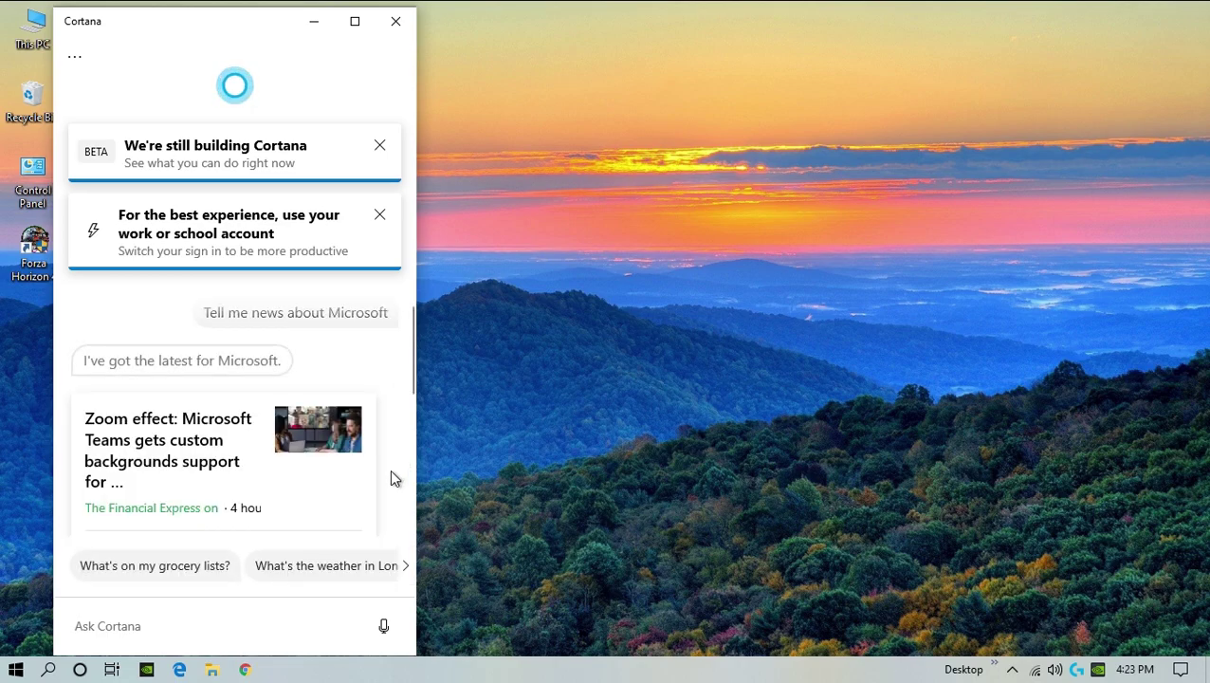
Ask for London's weather (mostly cloudy, 48°F) and browse more suggestions
left_click(406, 565)
left_click(359, 567)
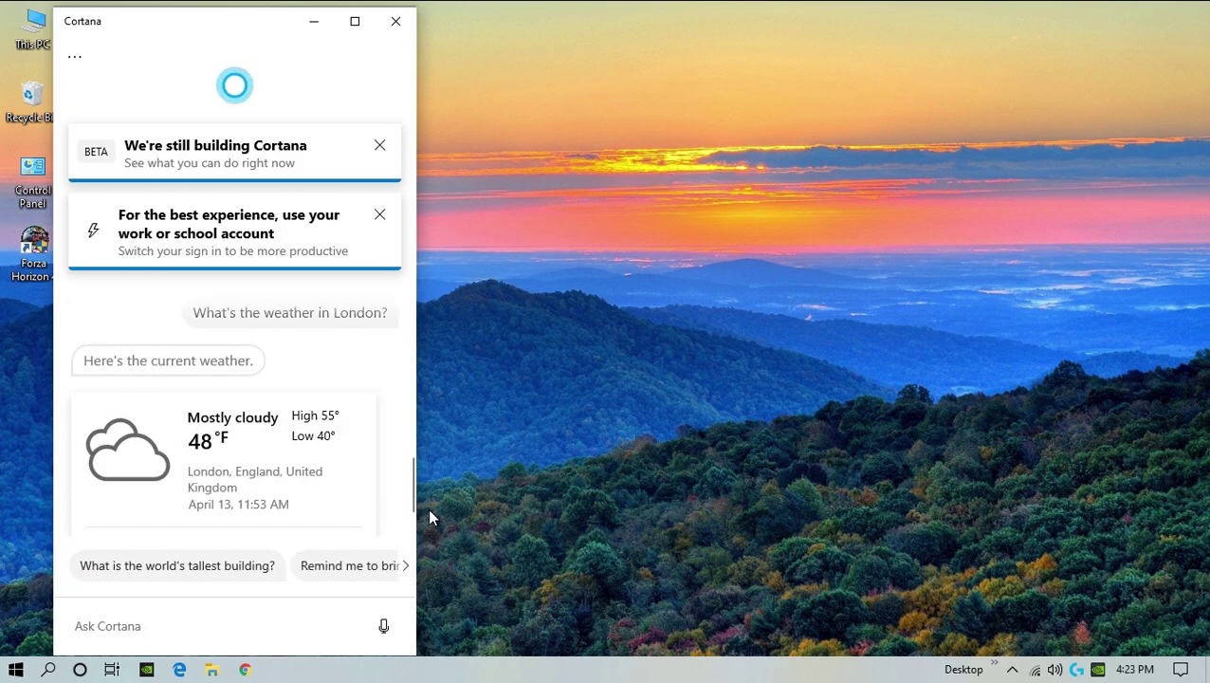
left_click(402, 563)
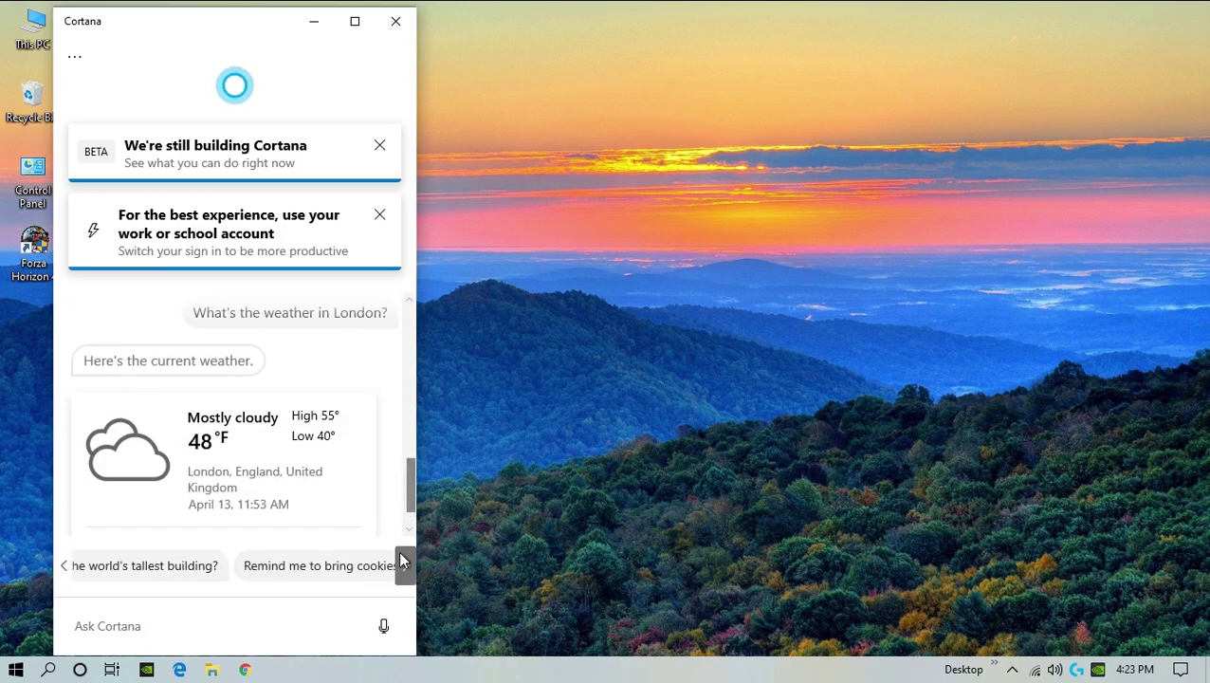
left_click(402, 563)
left_click(402, 563)
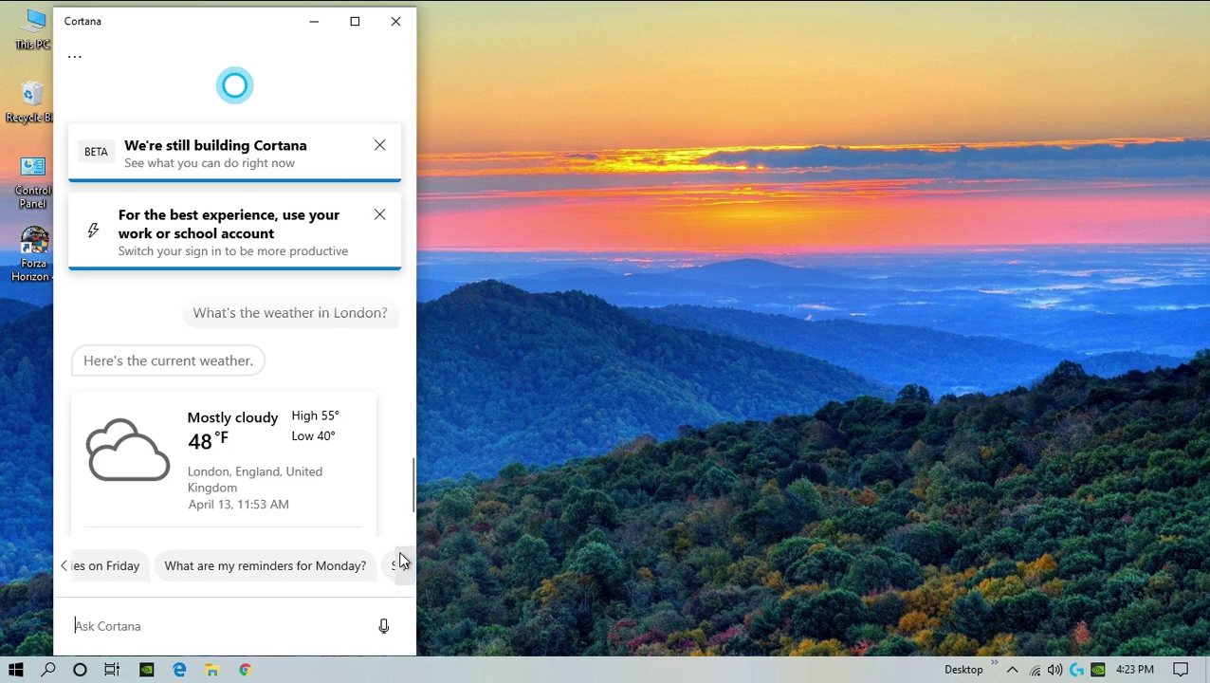
left_click(402, 564)
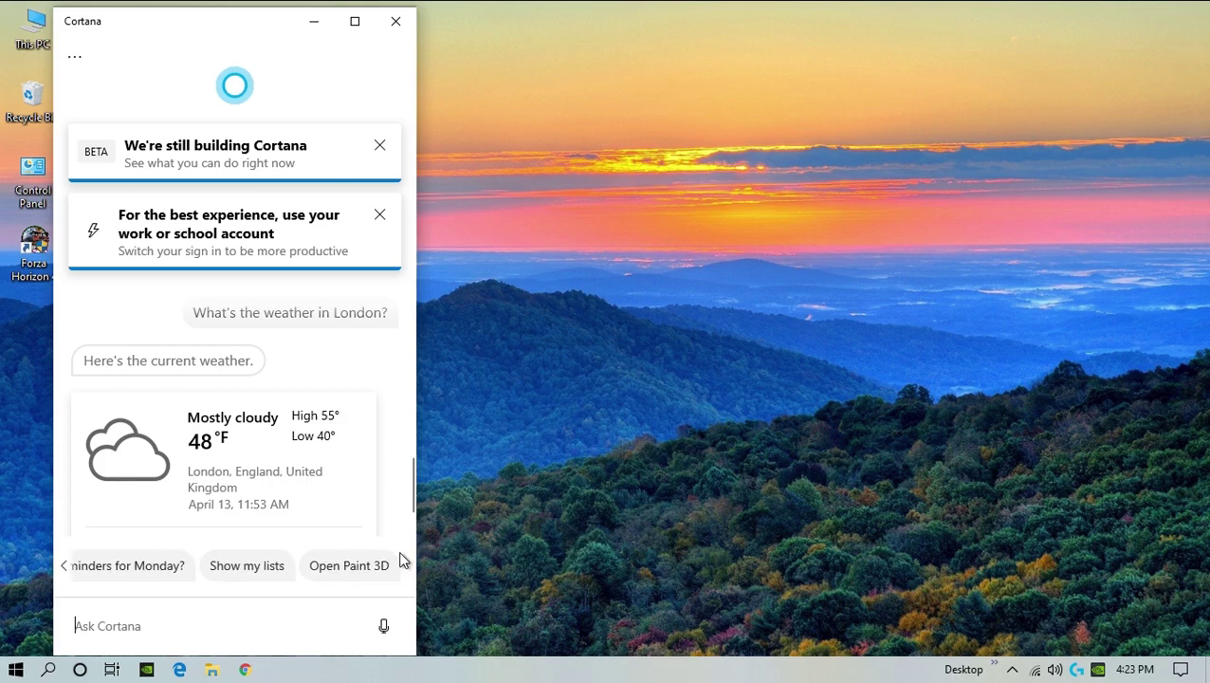
mouse_move(348, 565)
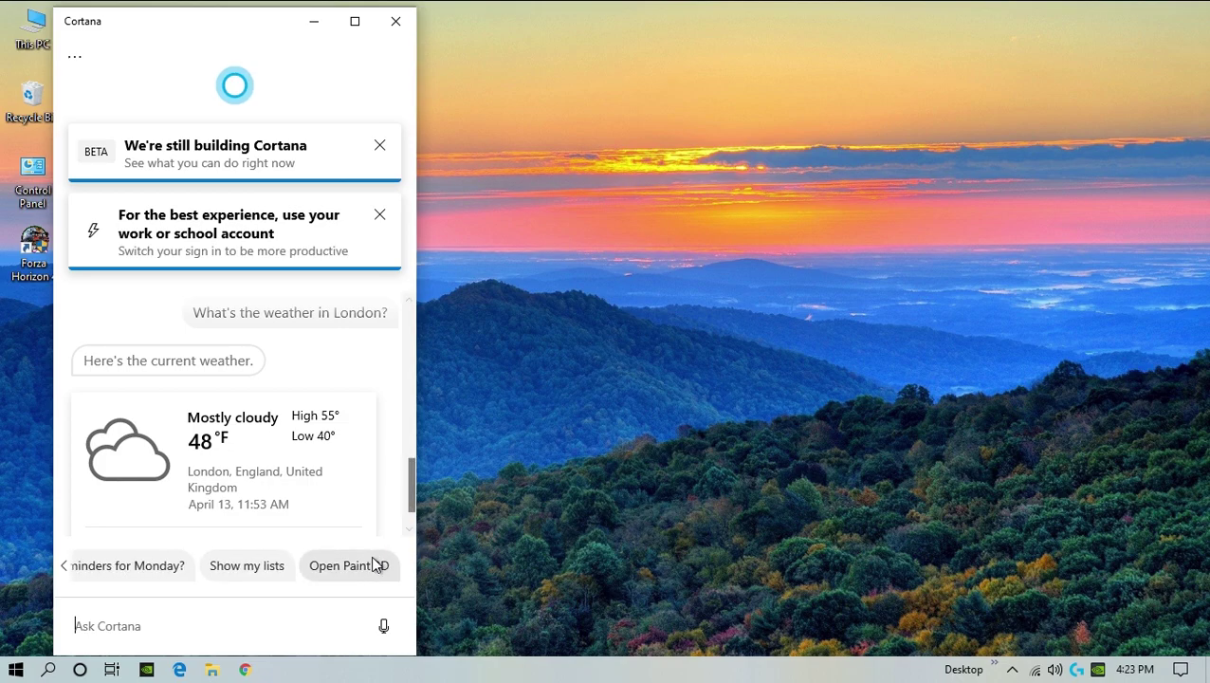
Have Cortana launch PowerPoint 2016 with 'open powerpoint', then close it
type("open powerpoint")
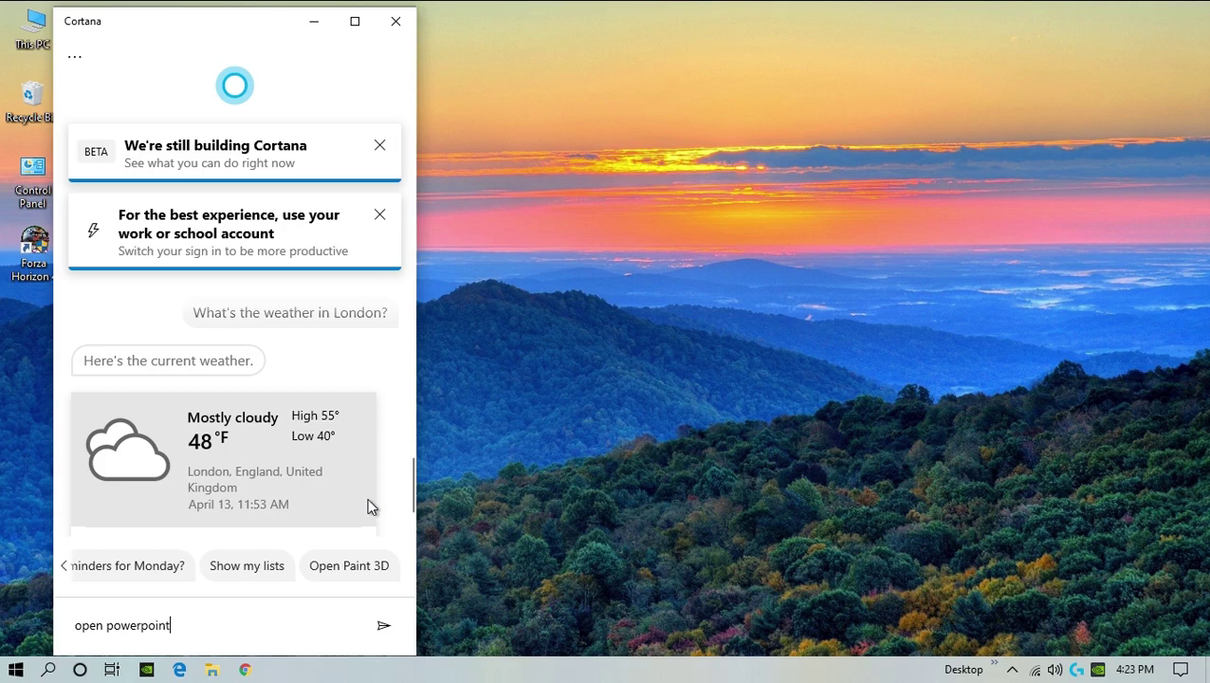
key("Return")
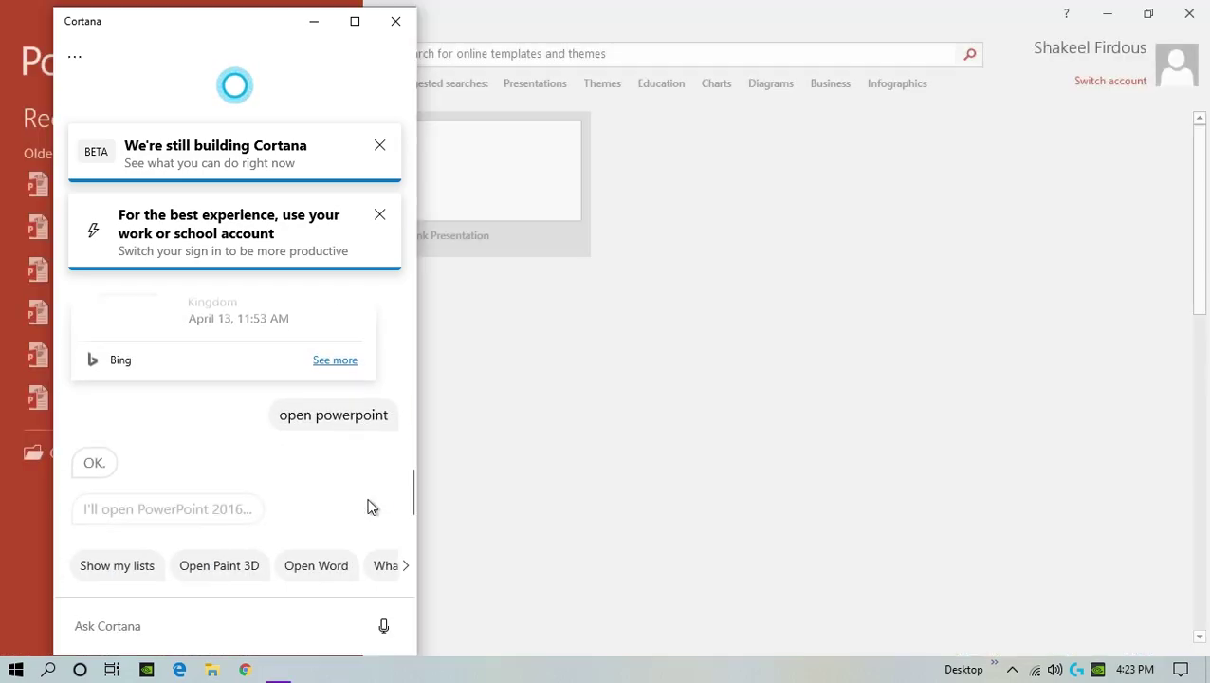
left_click(1185, 11)
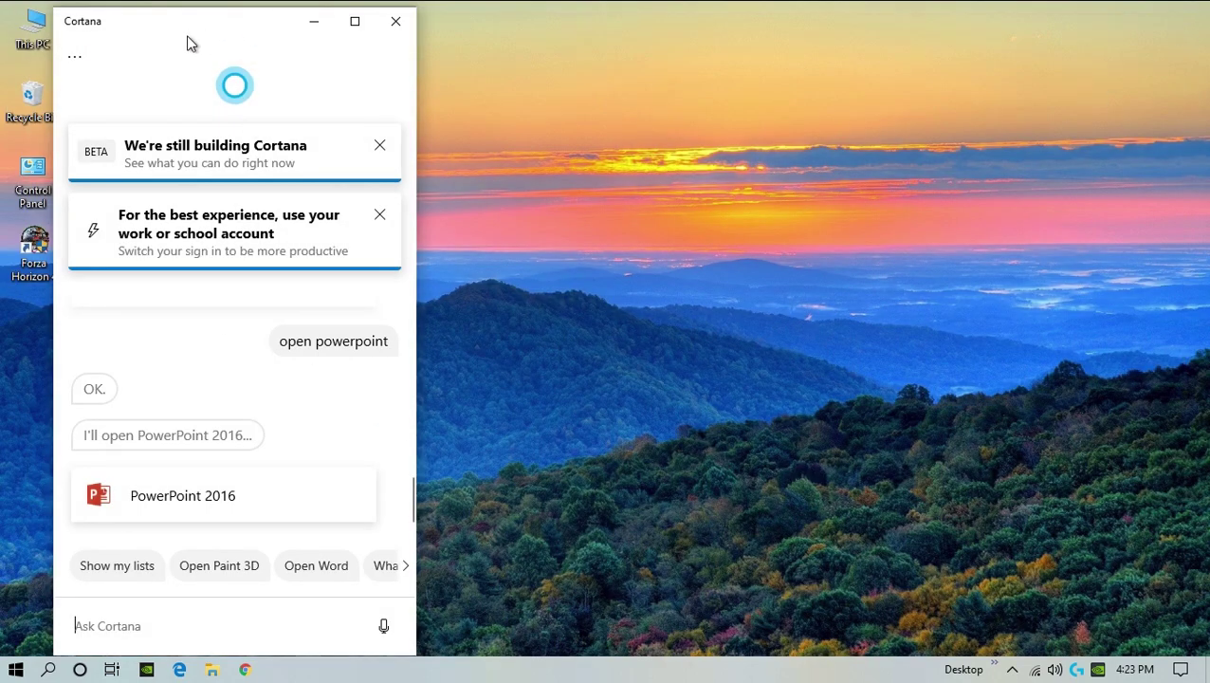
Move the Cortana window toward the screen centre and enlarge it
left_click_drag(214, 21, 374, 26)
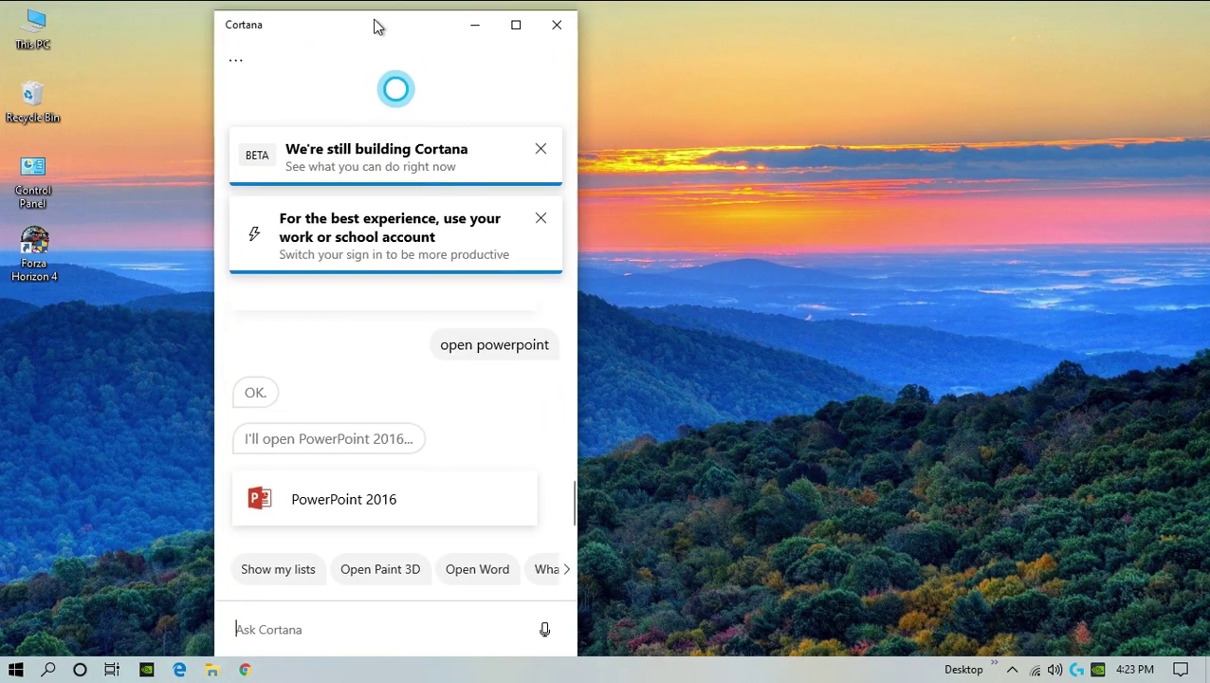
left_click_drag(211, 9, 218, 173)
left_click_drag(375, 199, 368, 88)
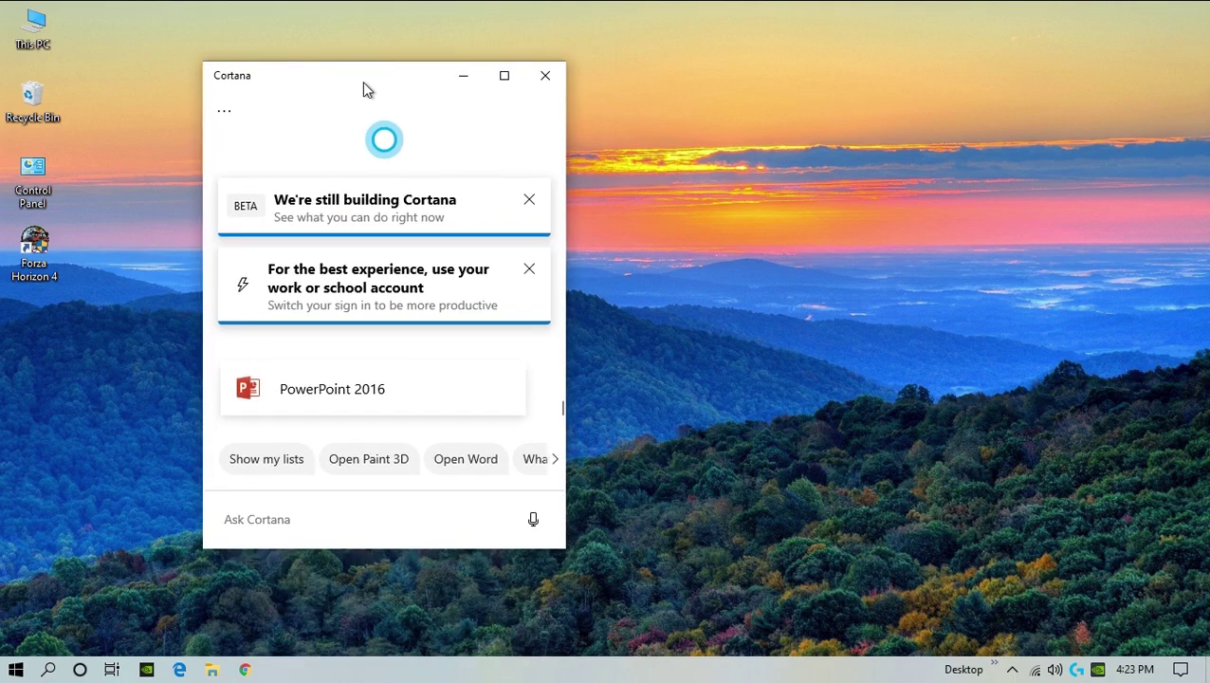
mouse_move(569, 270)
left_mouse_down()
mouse_move(1131, 271)
mouse_move(567, 285)
mouse_move(692, 341)
left_mouse_up()
left_click_drag(203, 549, 95, 623)
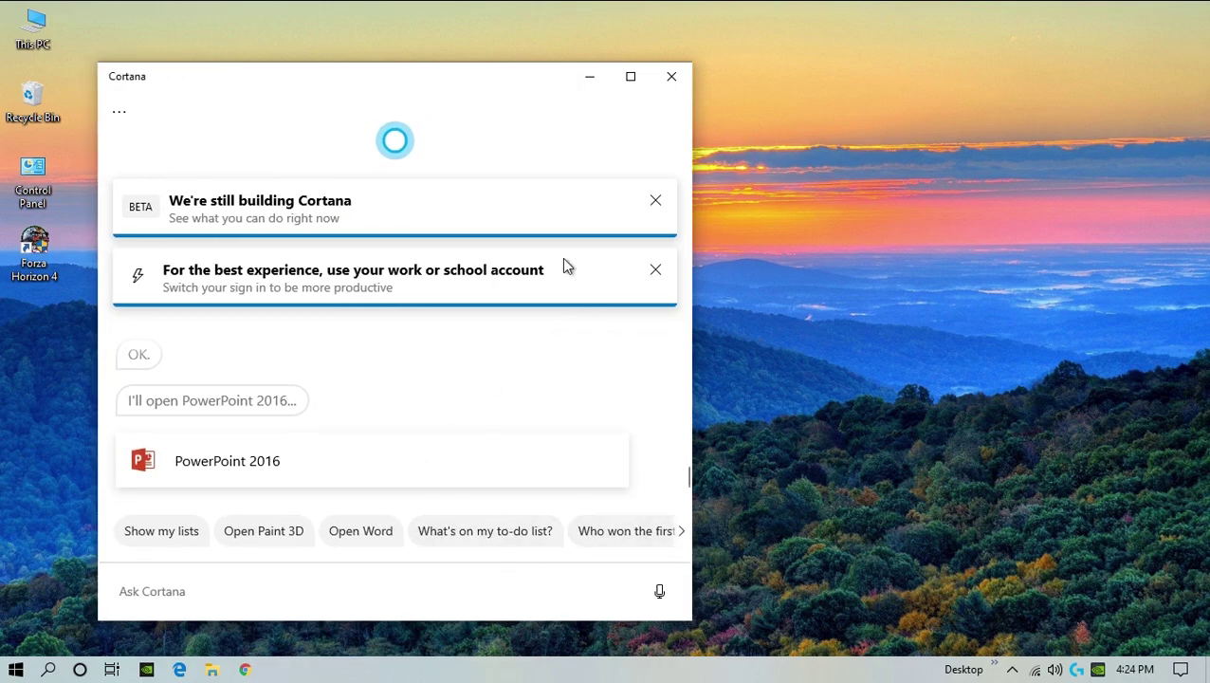
Close and reopen Cortana, scrolling through its pane
left_click(671, 79)
left_click(78, 670)
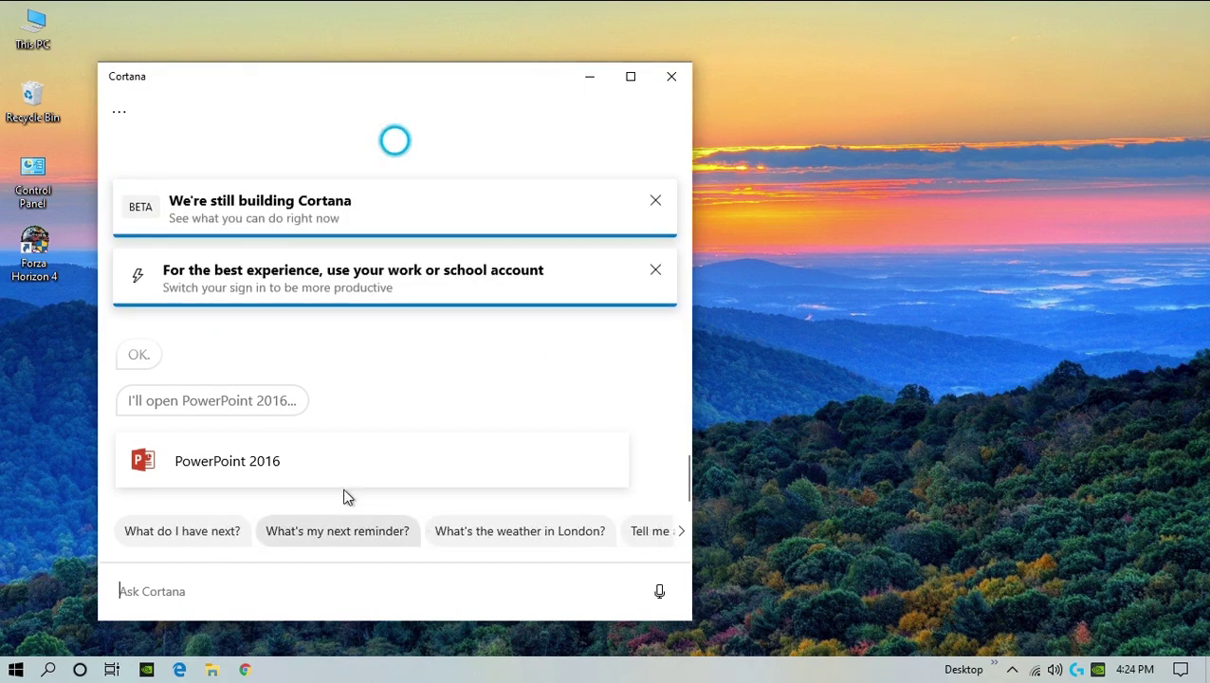
scroll(366, 452, "up", 2)
scroll(366, 451, "down", 2)
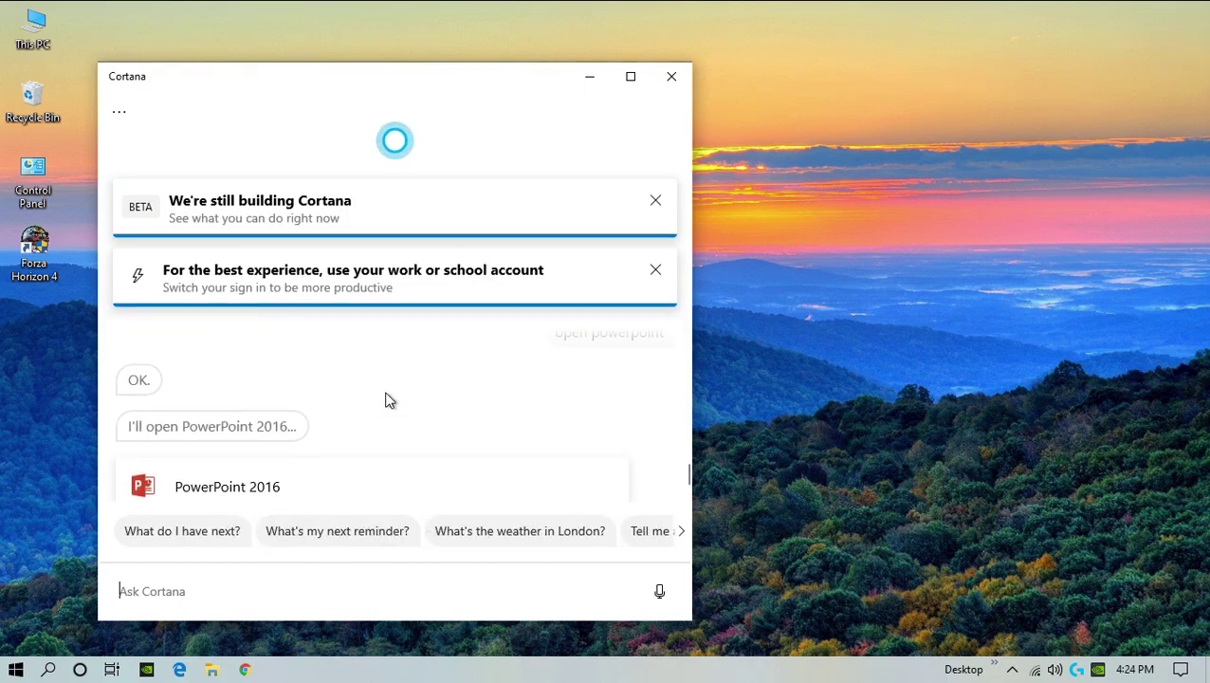
scroll(387, 371, "down", 1)
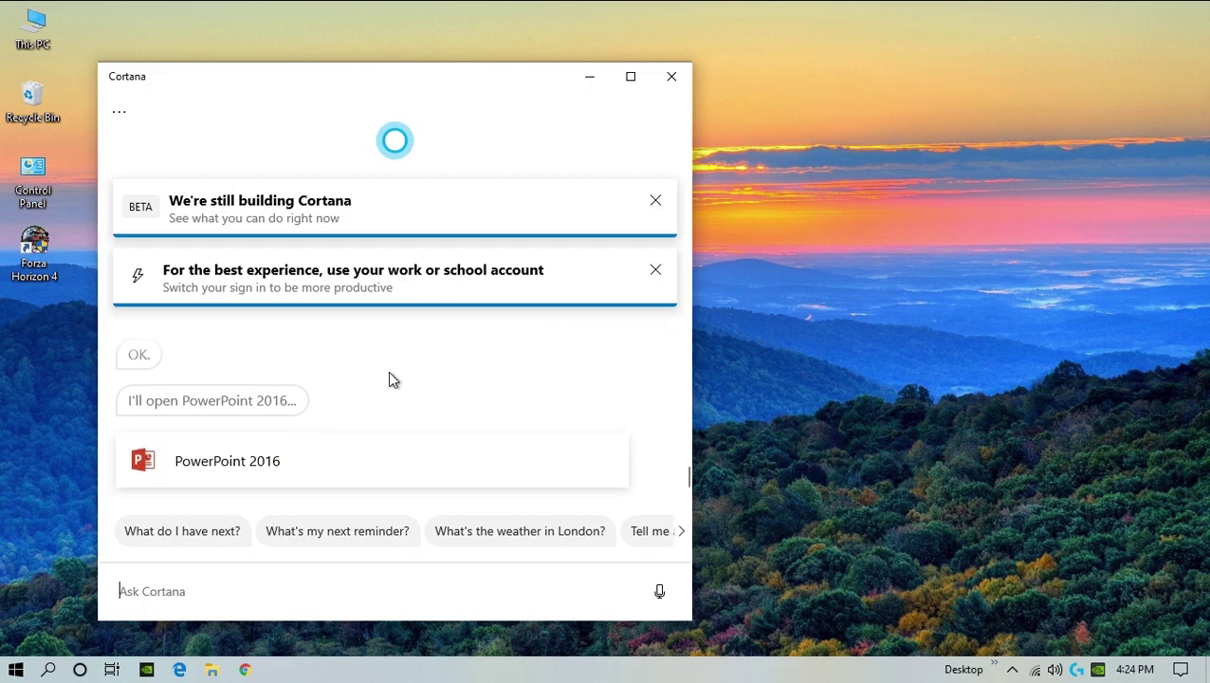
Check Suggested tasks' Active, History and Found tabs, which list no tasks
left_click(118, 114)
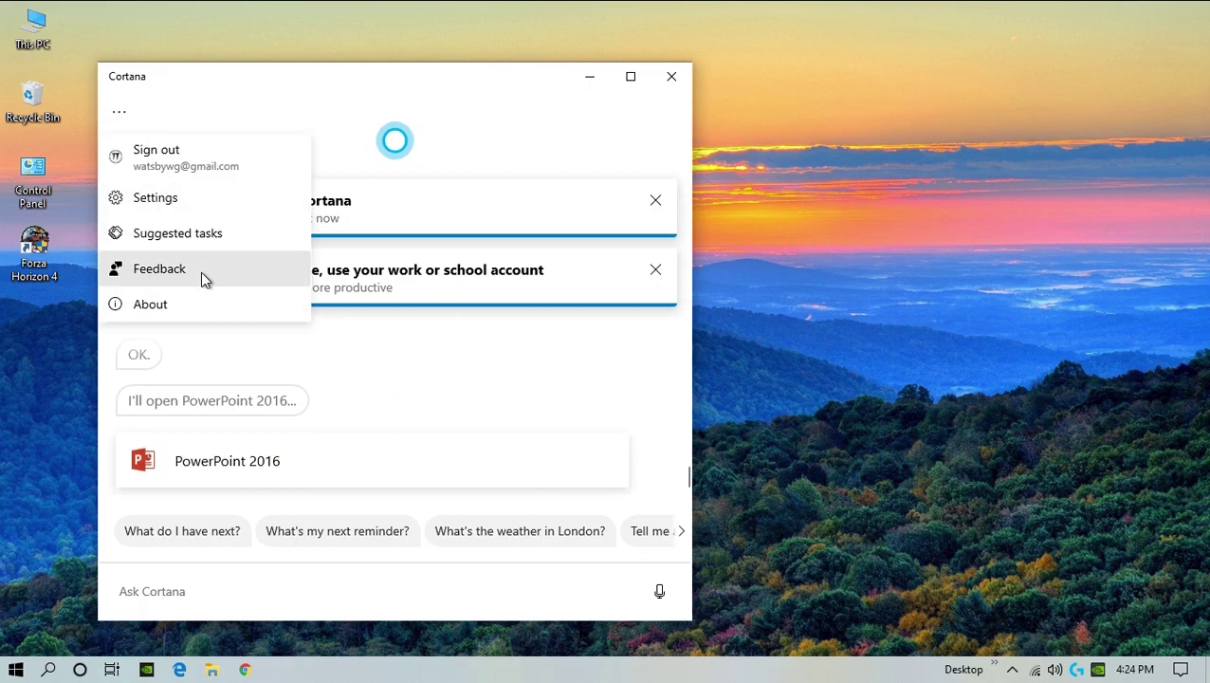
left_click(211, 240)
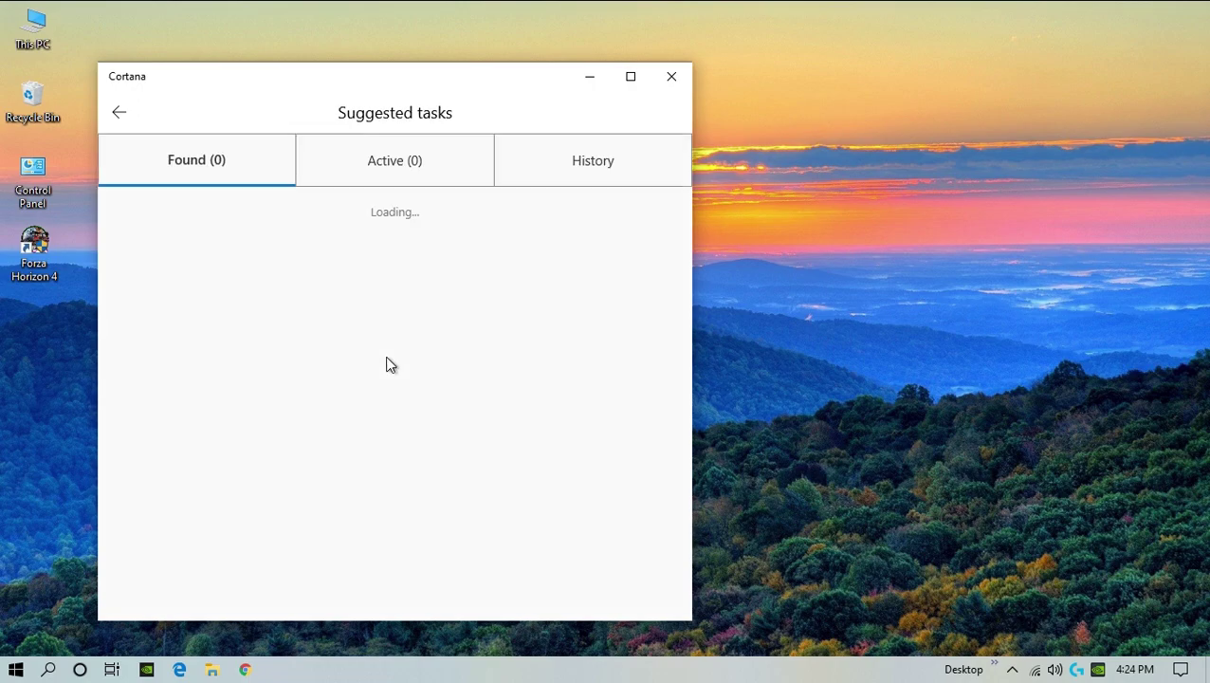
left_click(399, 180)
left_click(548, 177)
left_click(389, 185)
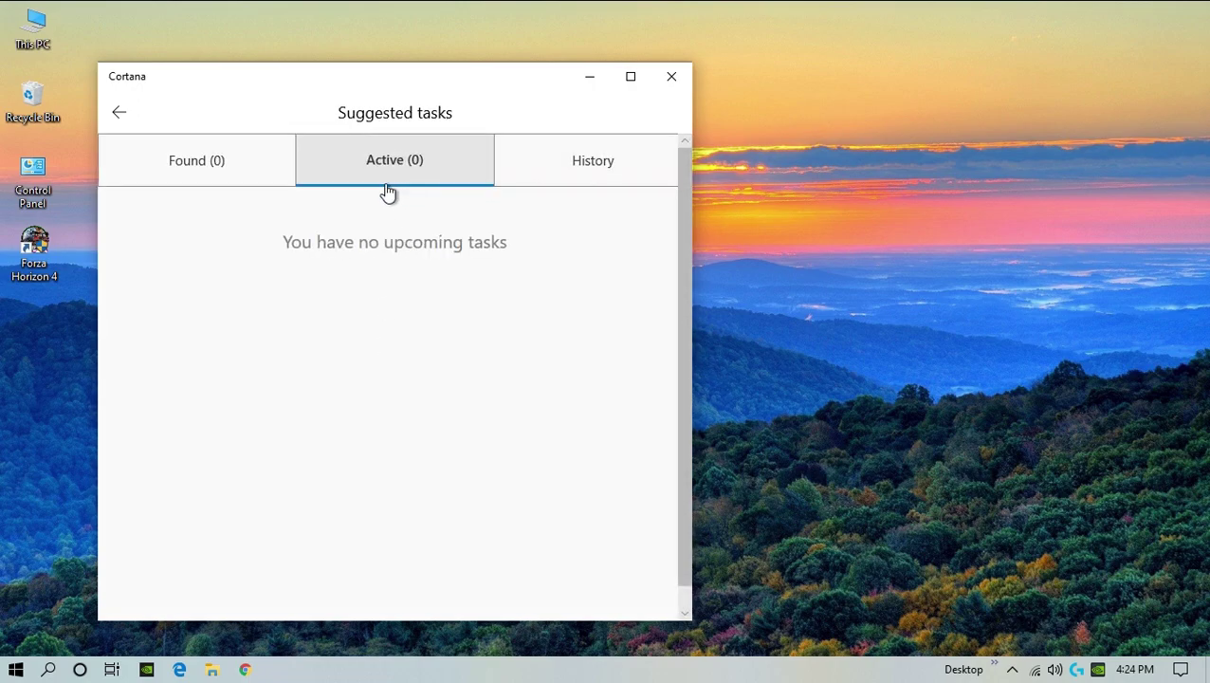
left_click(254, 175)
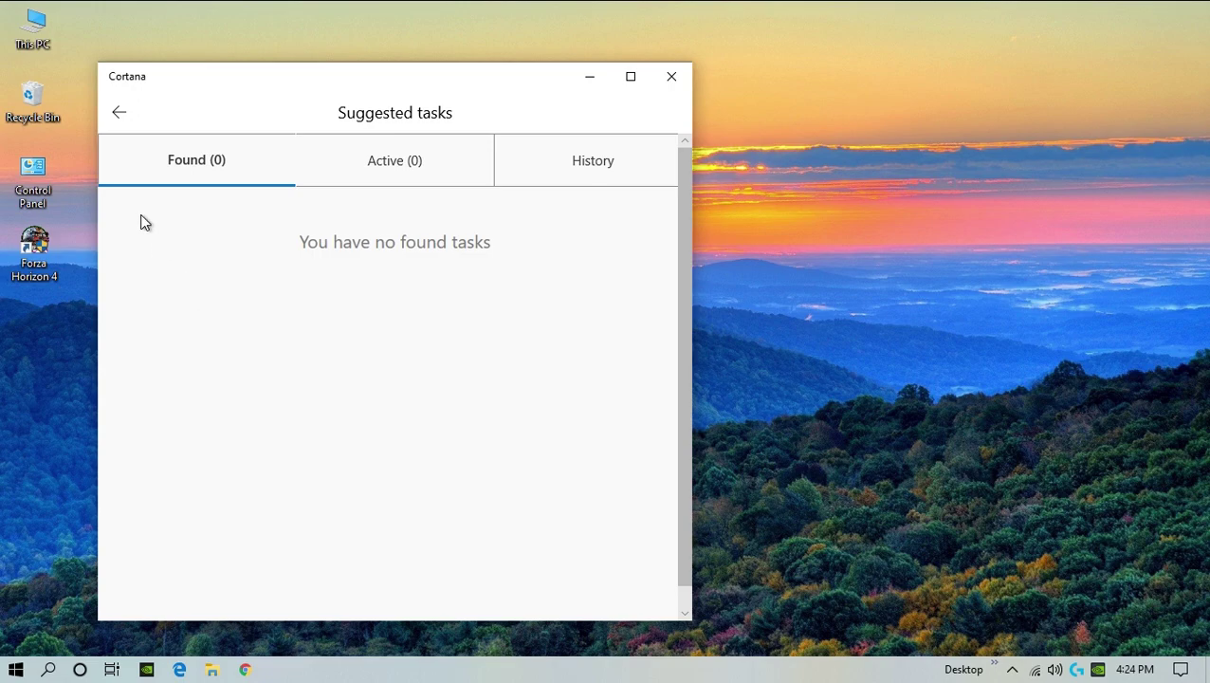
End the Cortana.exe process tree in Task Manager
key("ctrl+shift+Escape")
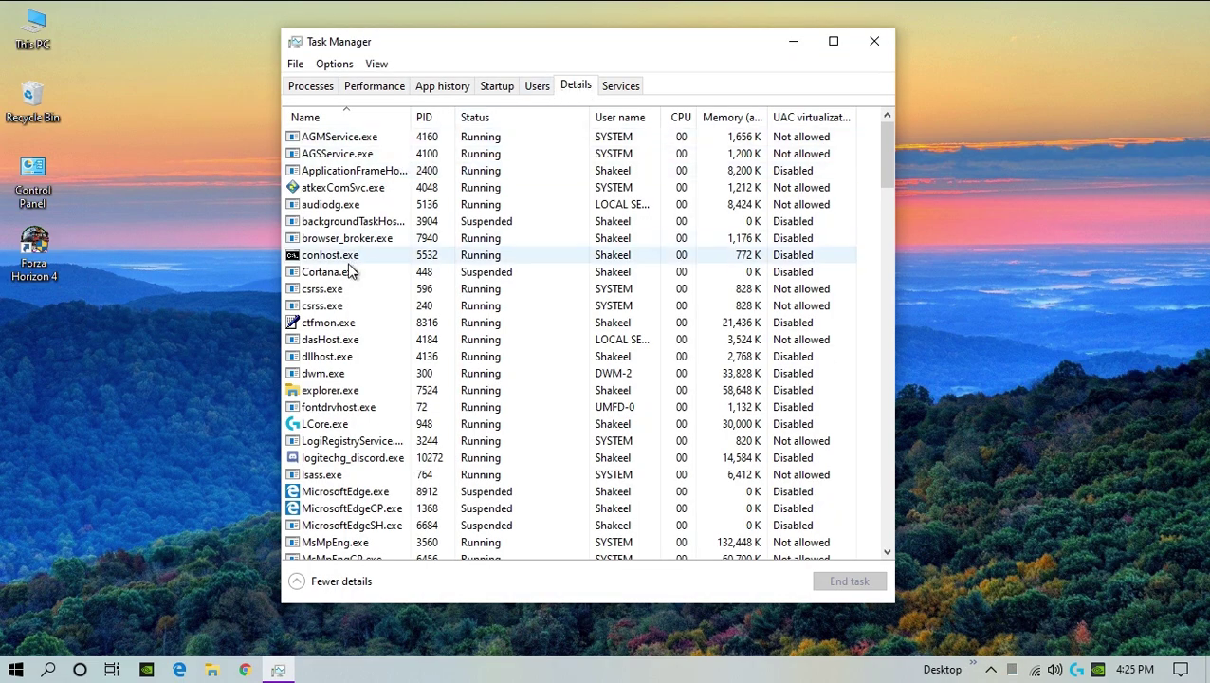
left_click(372, 272)
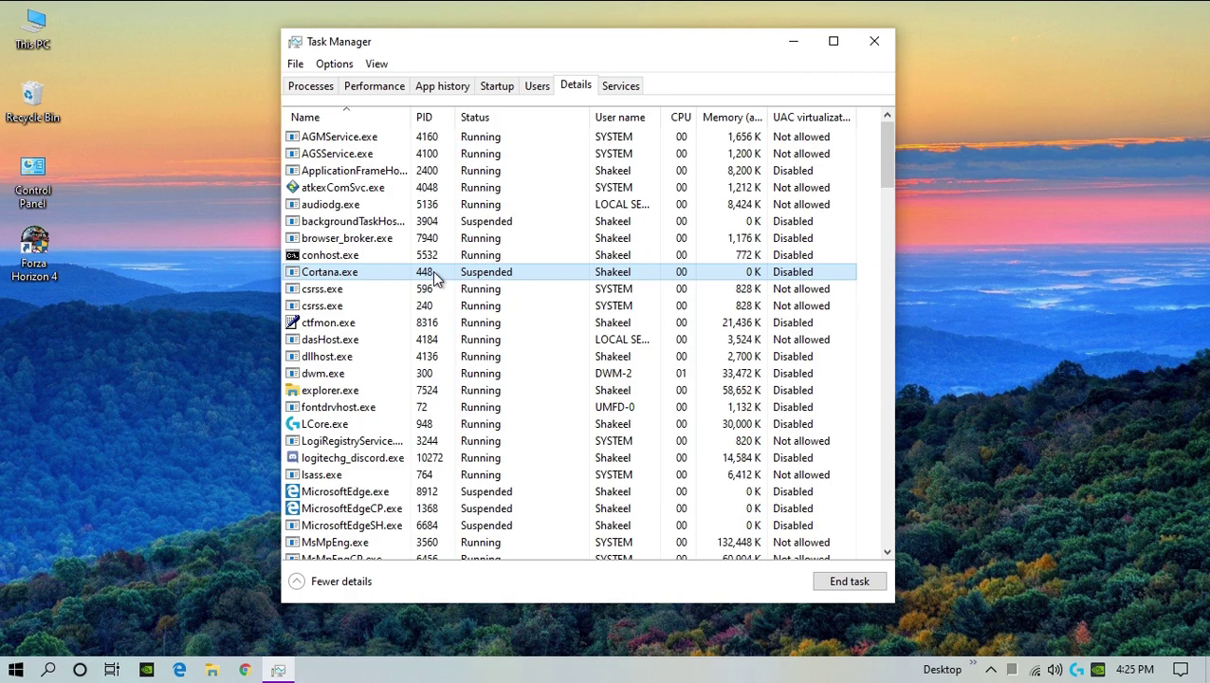
right_click(438, 273)
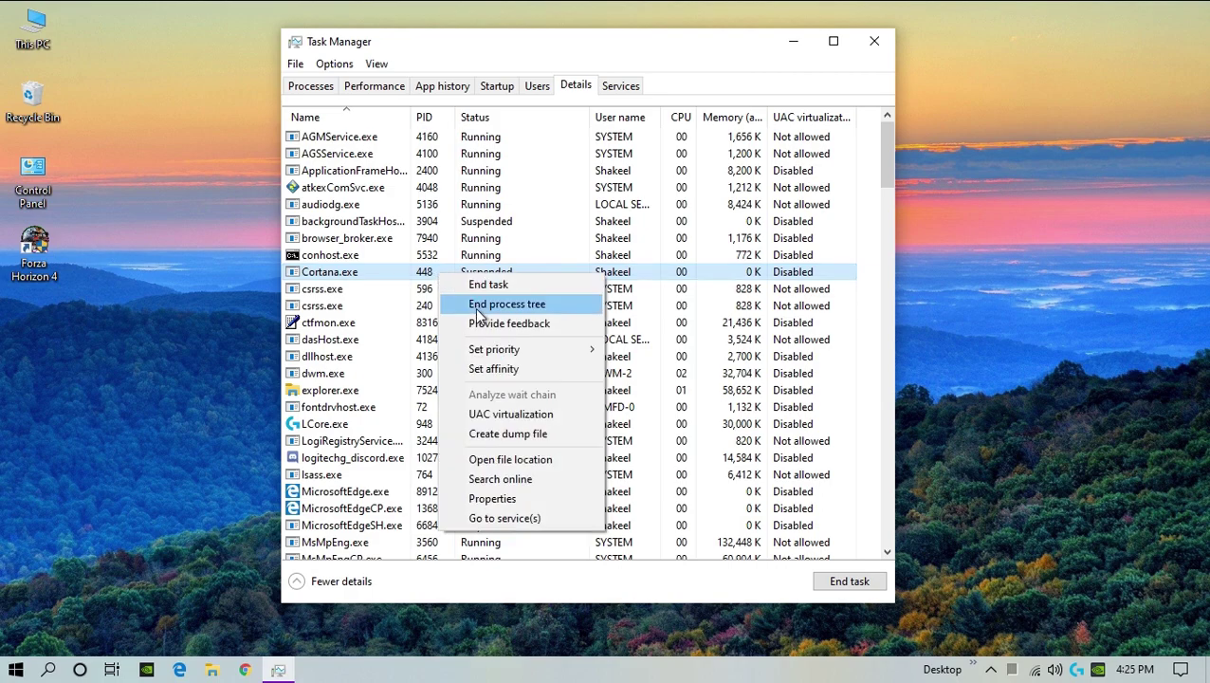
left_click(479, 305)
key("Return")
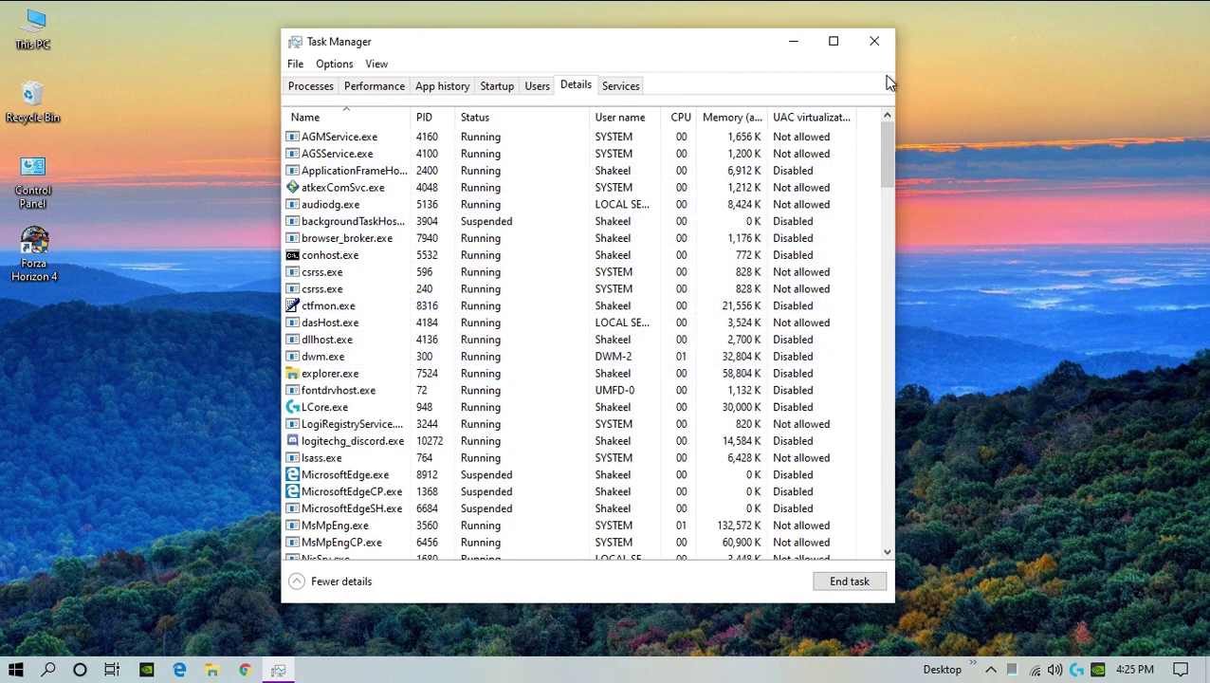
Close Task Manager and refresh the desktop
left_click(873, 41)
right_click(690, 229)
left_click(734, 285)
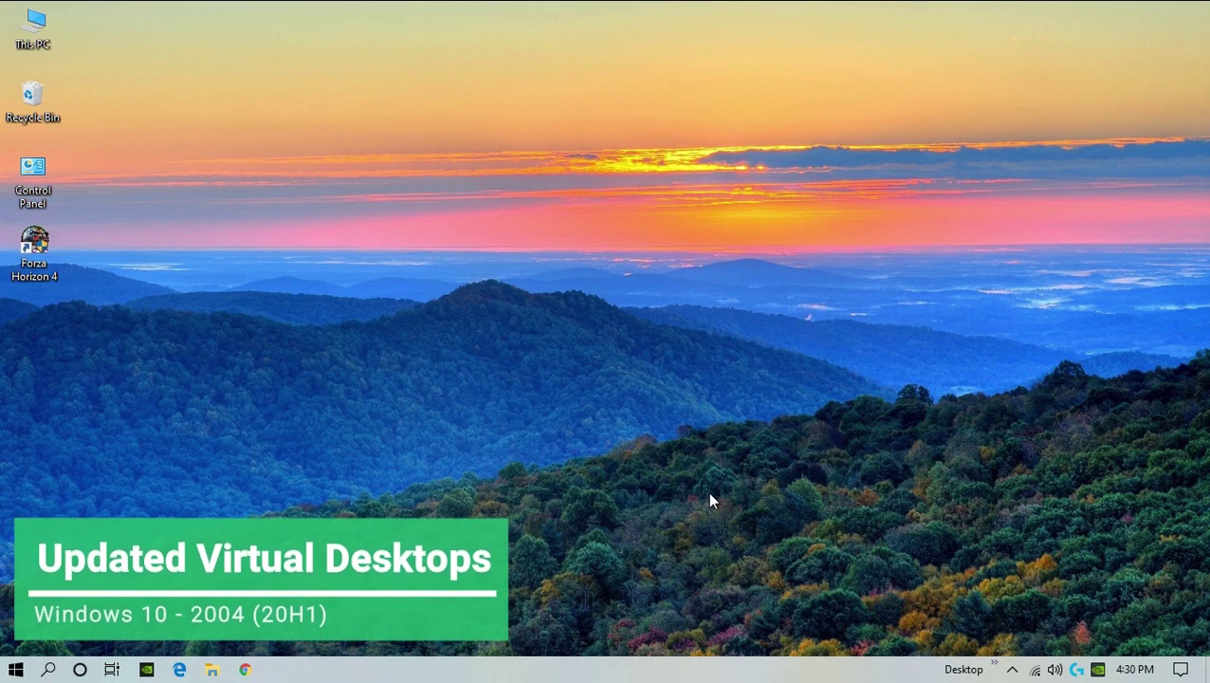
In Task View, rename Desktop 2 to '3r3r23rrr' and Desktop 1 to 'Tech dd'
left_click(112, 669)
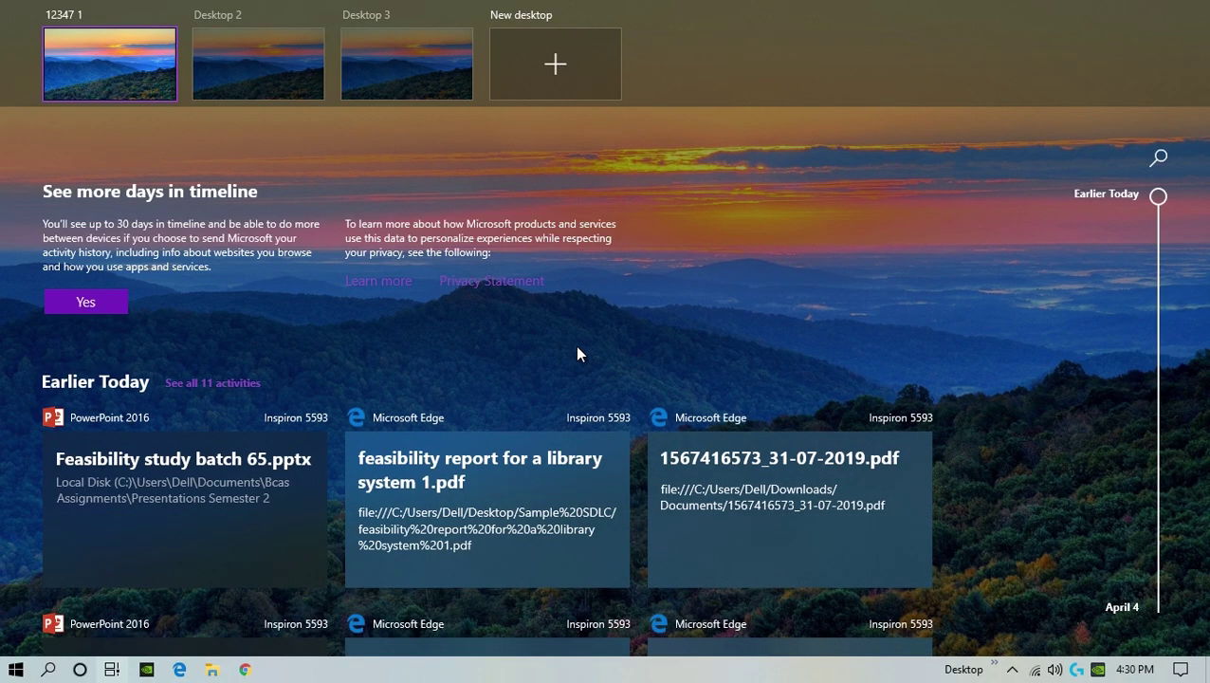
left_click(219, 17)
key("ctrl+a")
type("3r")
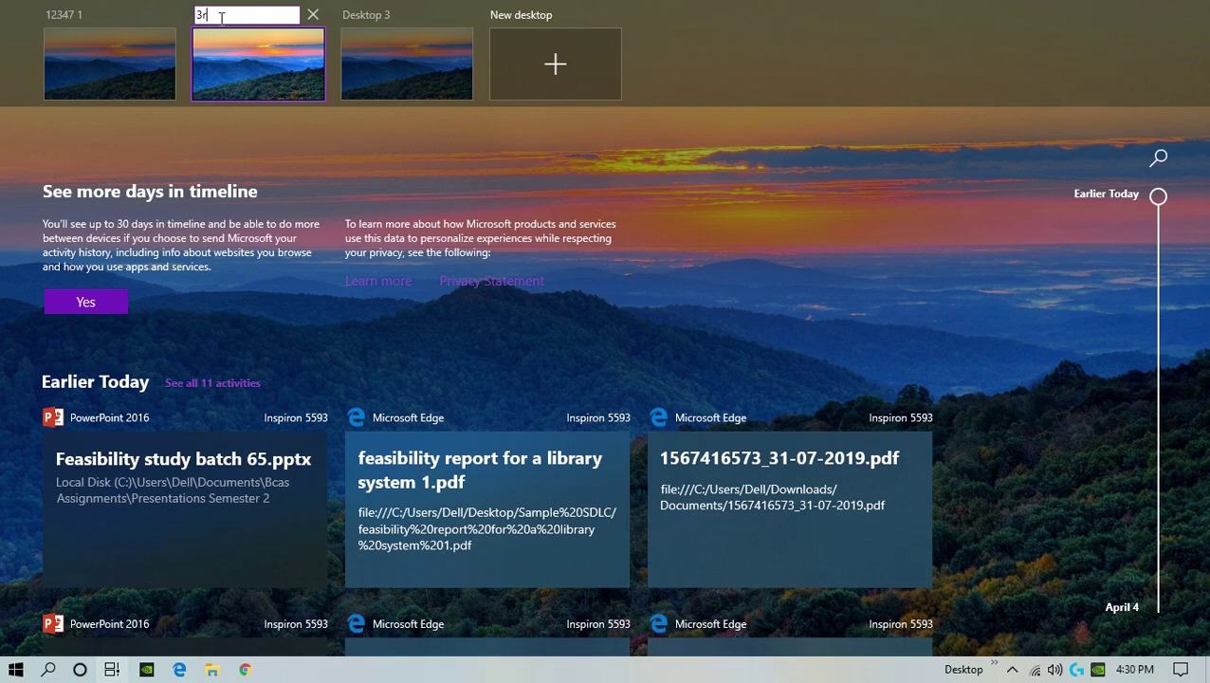
left_click(71, 14)
type("Tech dd")
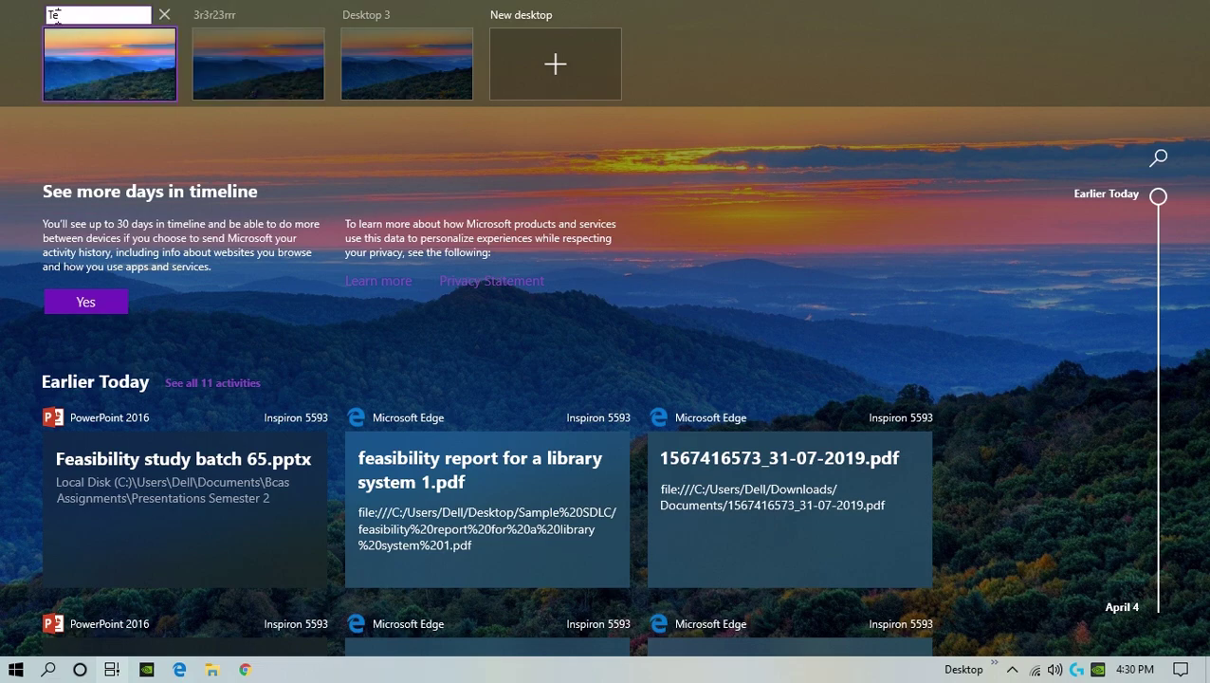
left_click(244, 14)
key("Escape")
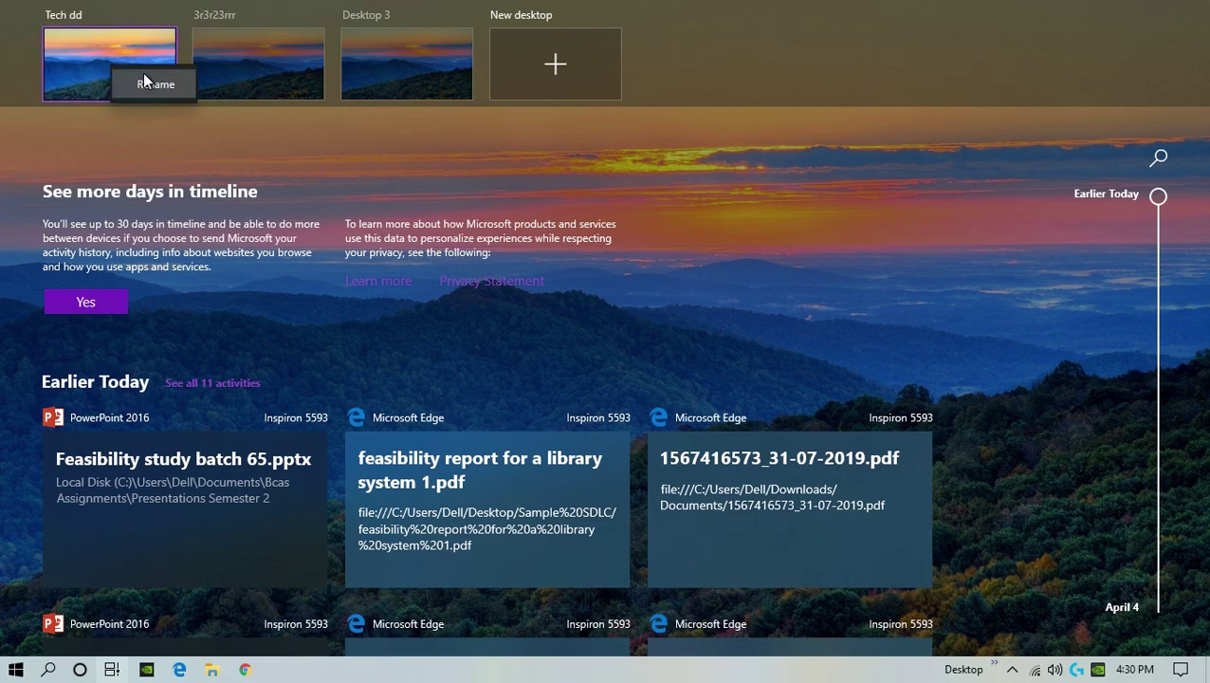
Switch to the second virtual desktop and refresh it
left_click(143, 76)
key("Escape")
left_click(305, 83)
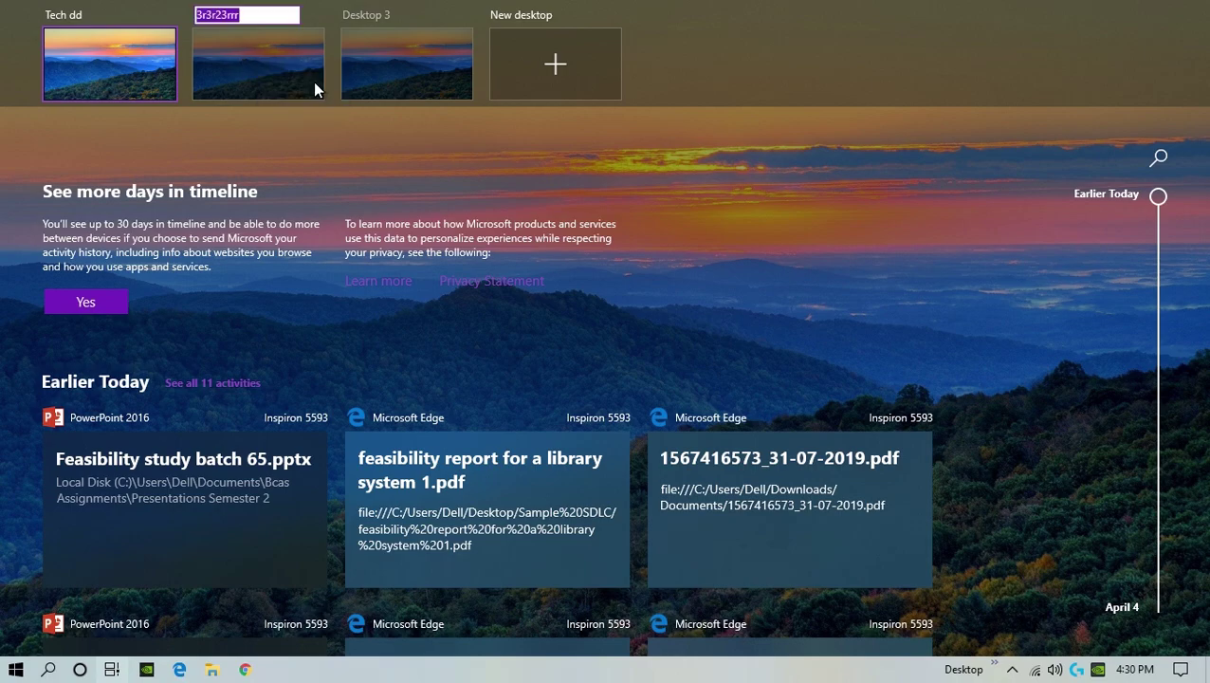
left_click(238, 79)
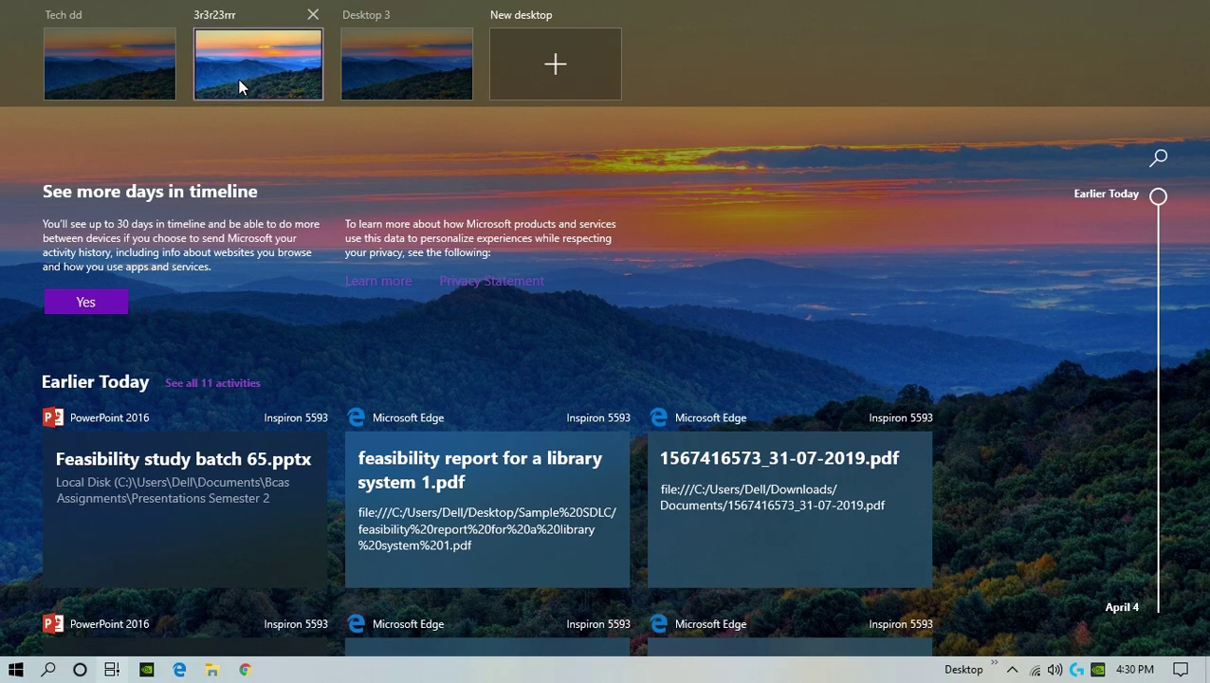
right_click(307, 152)
left_click(341, 201)
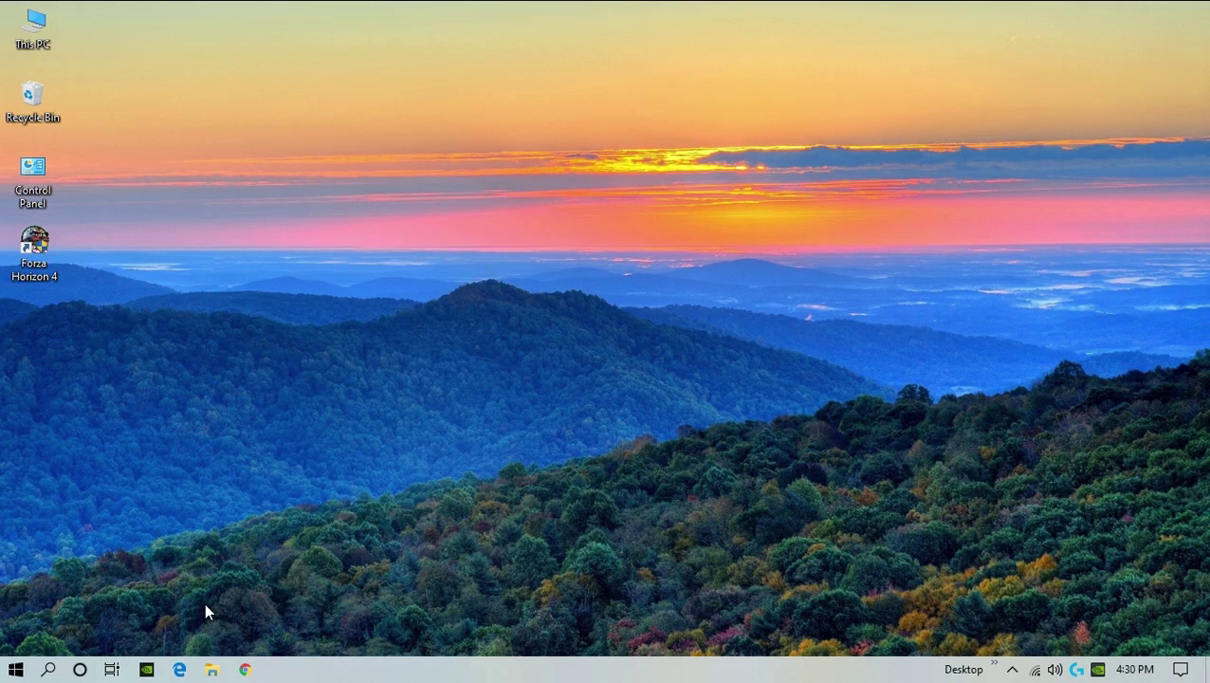
In Devices > Mouse settings, turn 'Scroll inactive windows' off, then back on
left_click(111, 670)
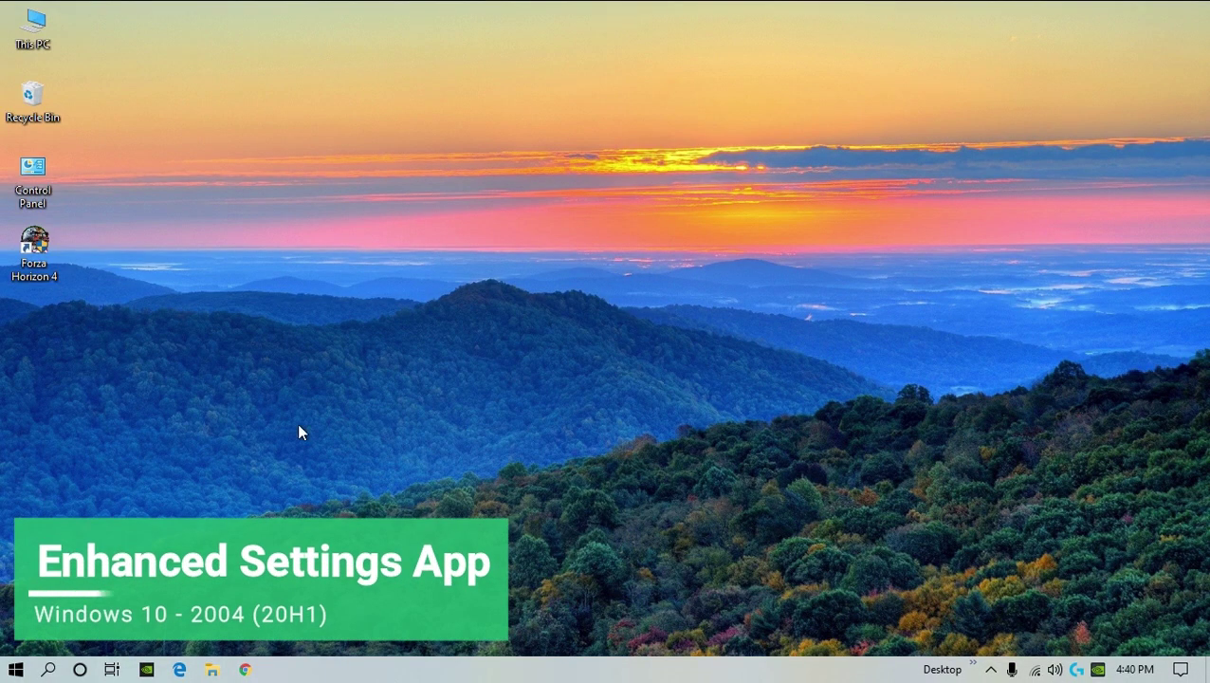
key("super")
key("super+i")
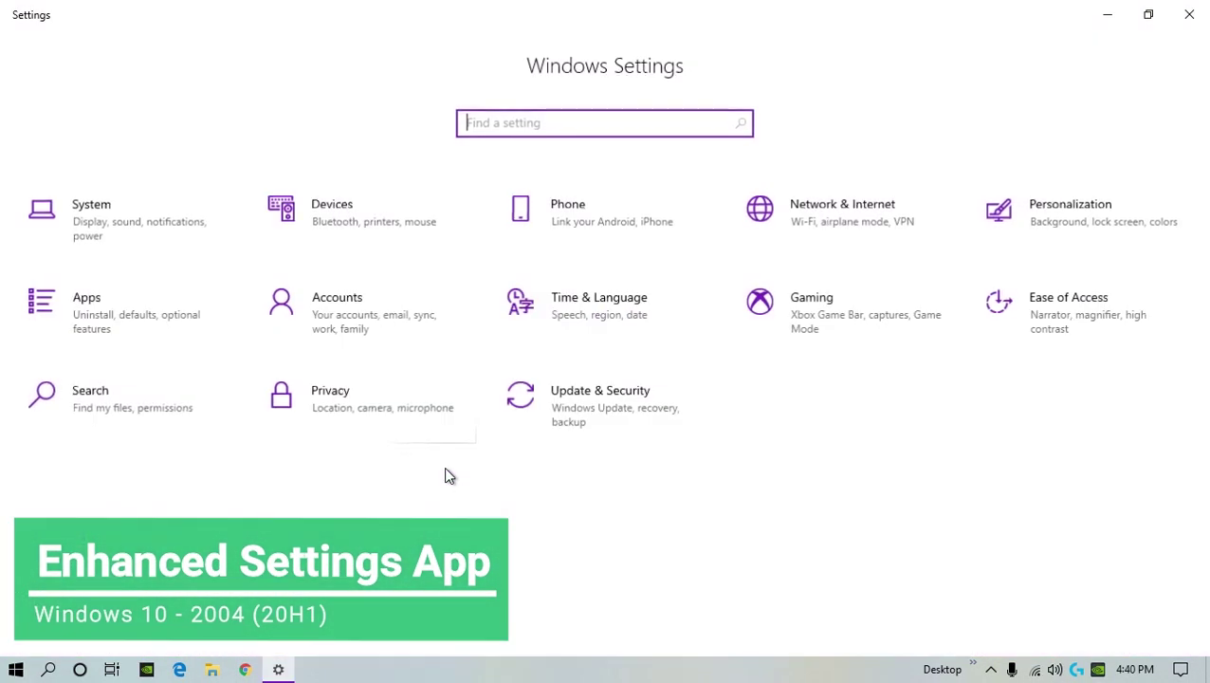
left_click(349, 215)
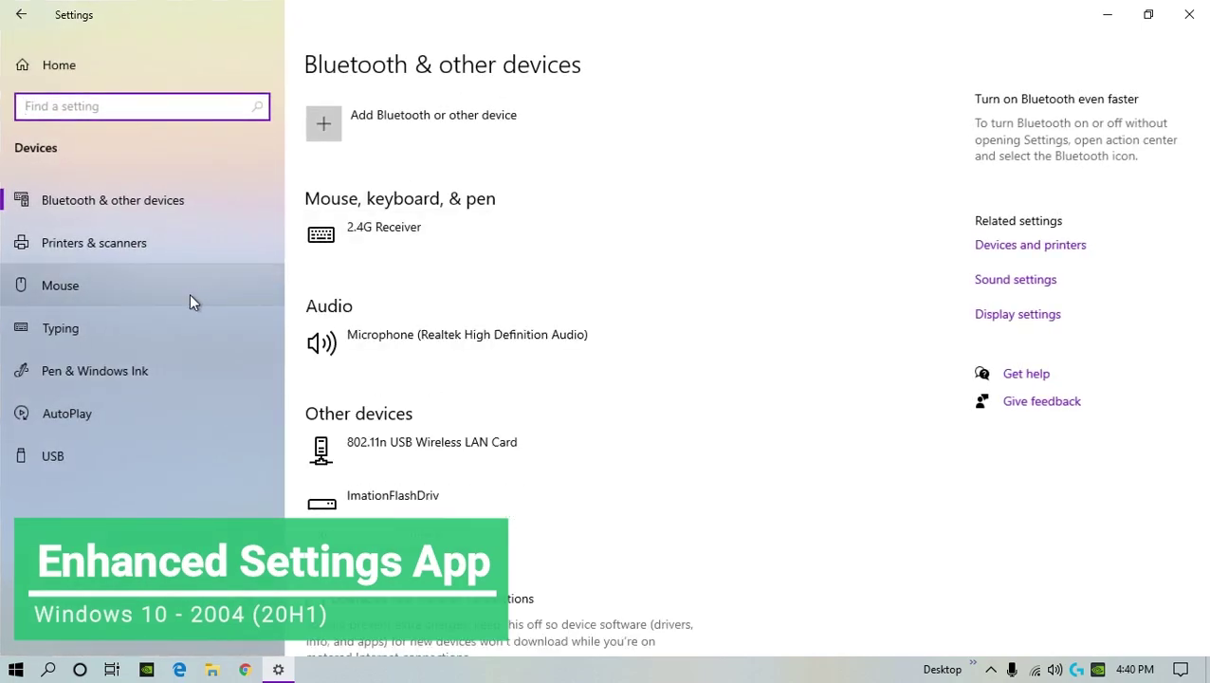
left_click(173, 285)
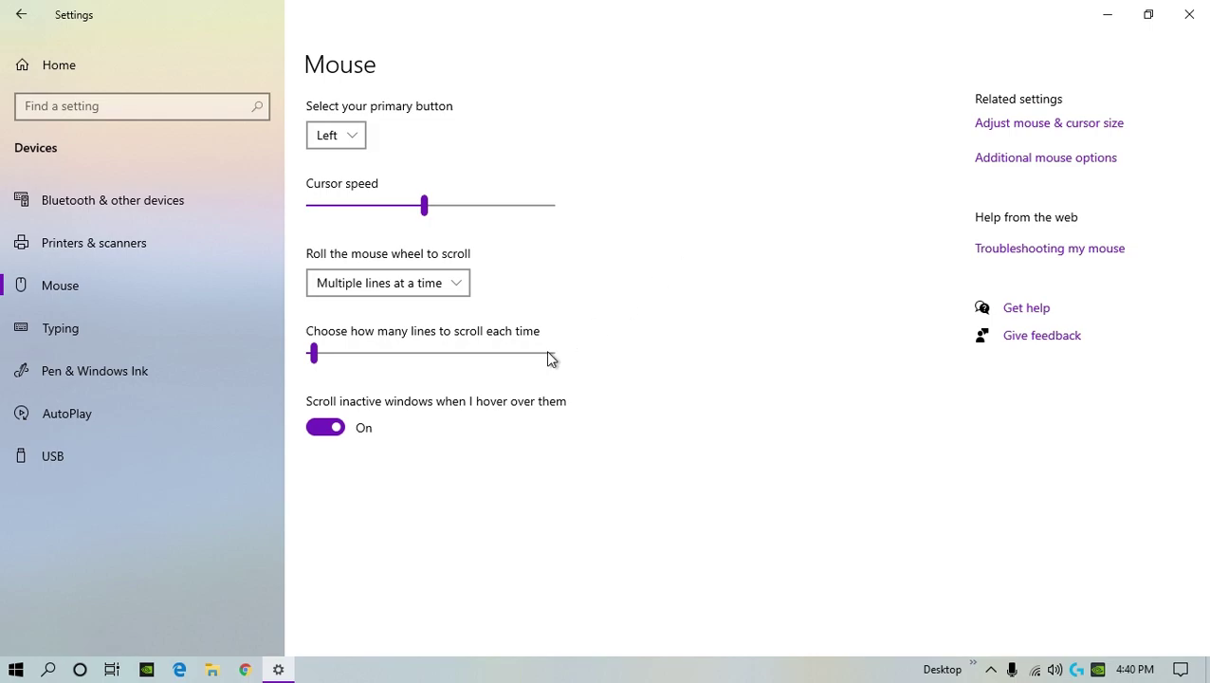
left_click(315, 429)
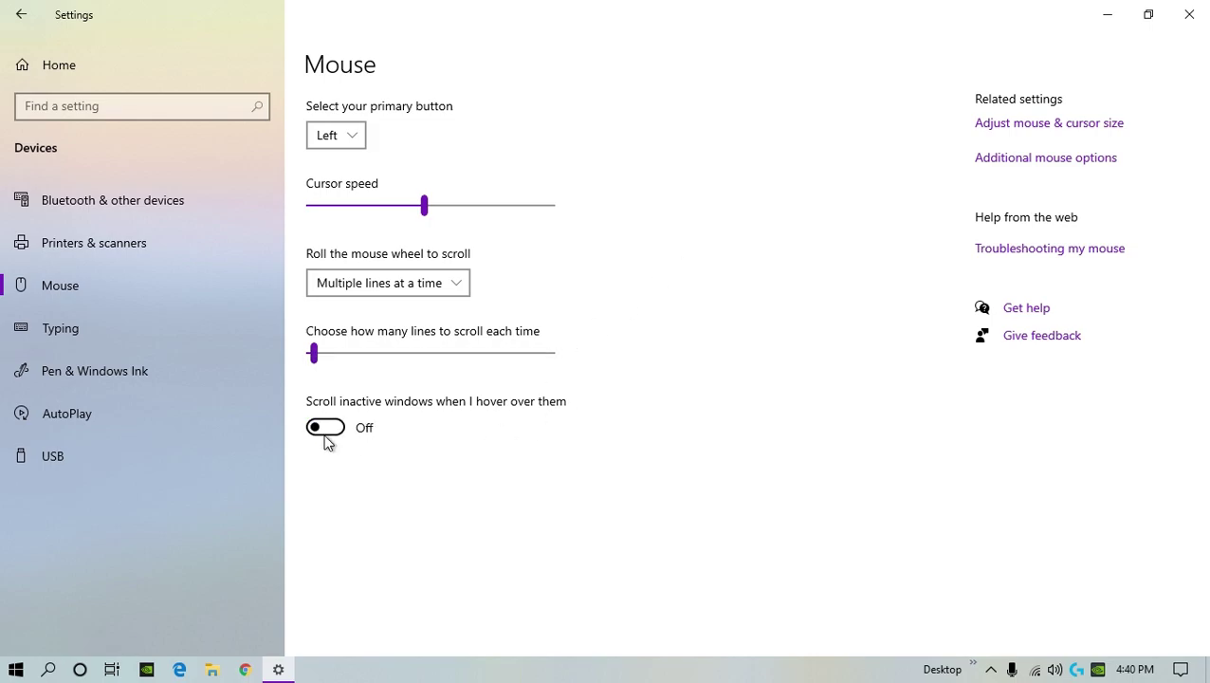
left_click(325, 432)
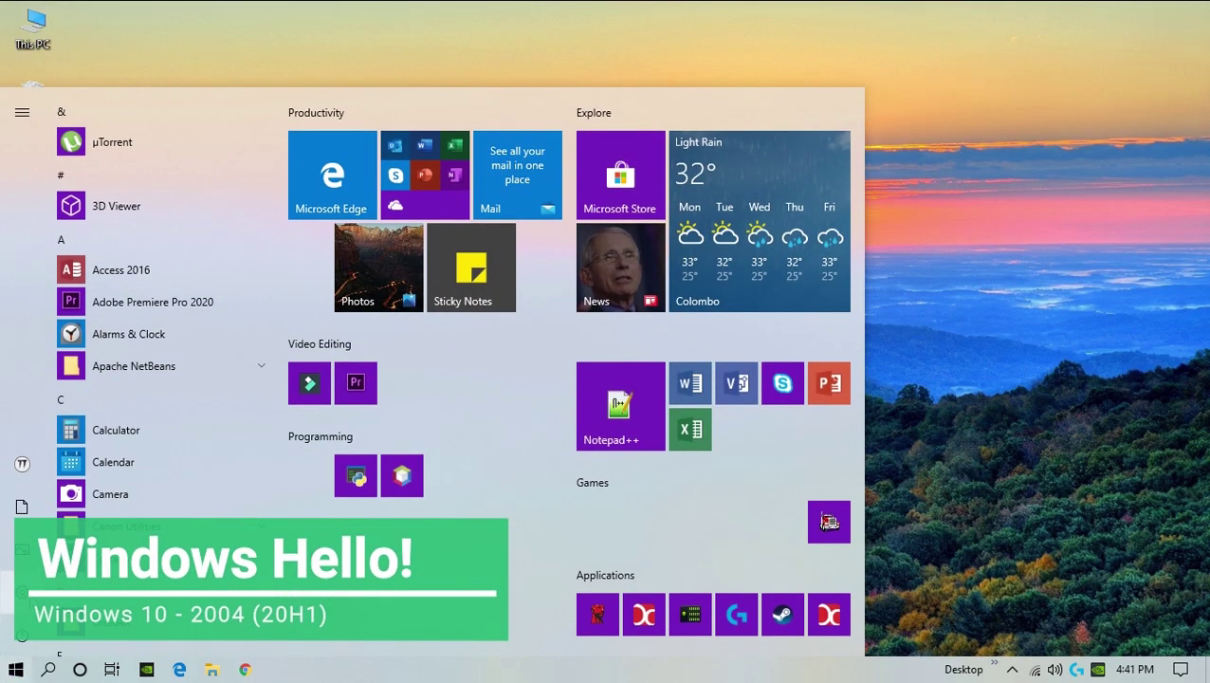
Go to the Accounts Sign-in options page in Settings
left_click(22, 593)
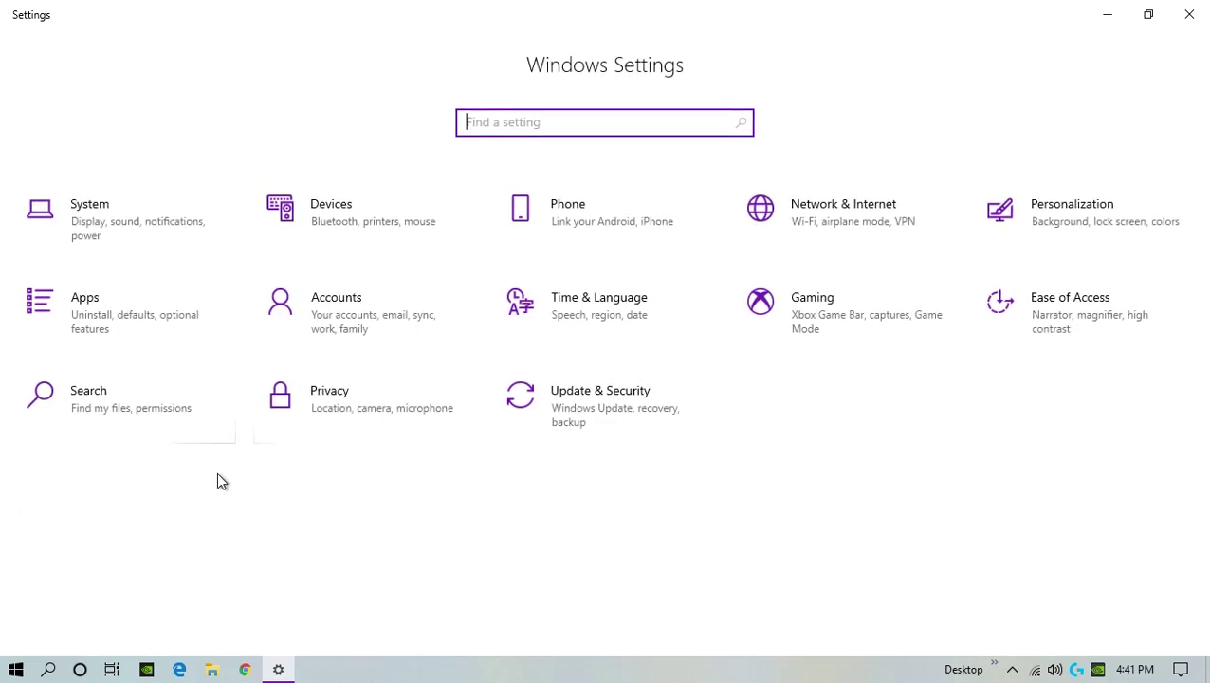
left_click(364, 326)
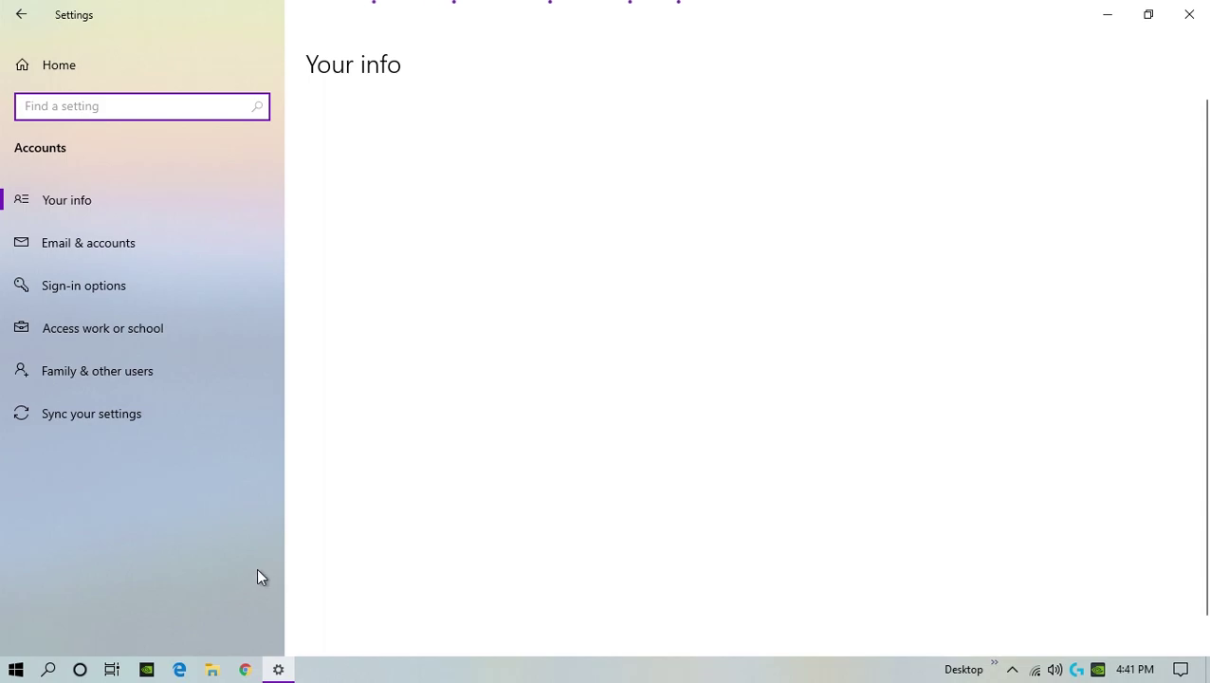
left_click(154, 284)
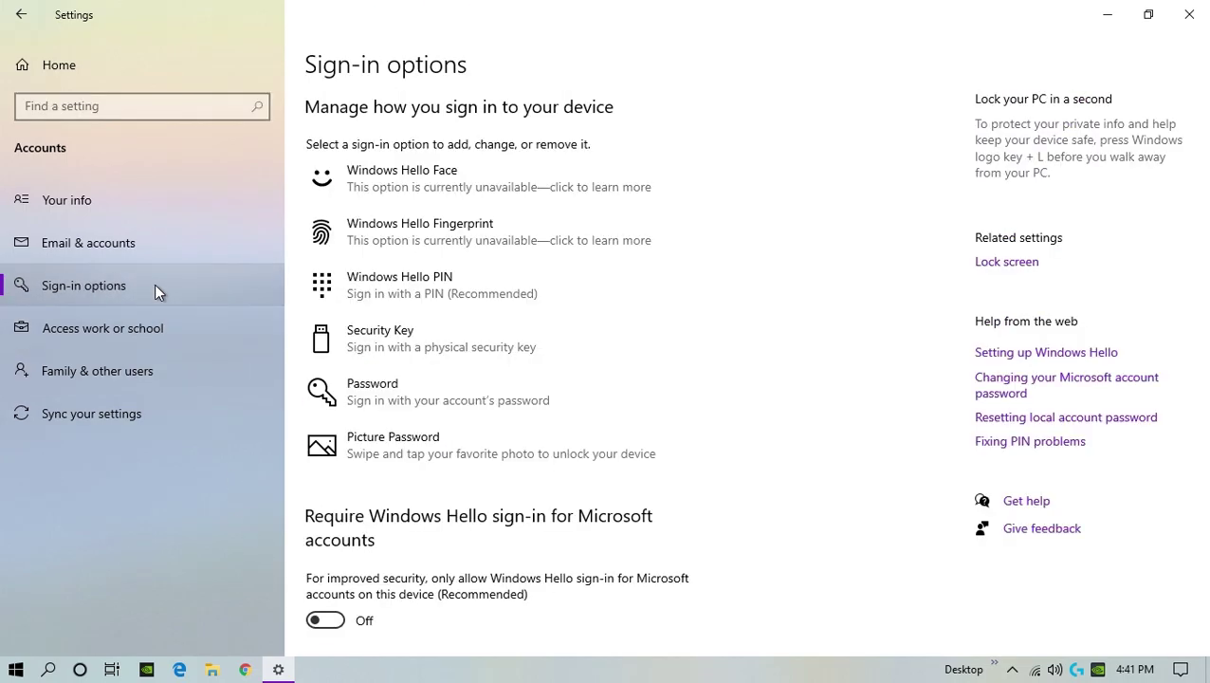
scroll(367, 433, "down", 2)
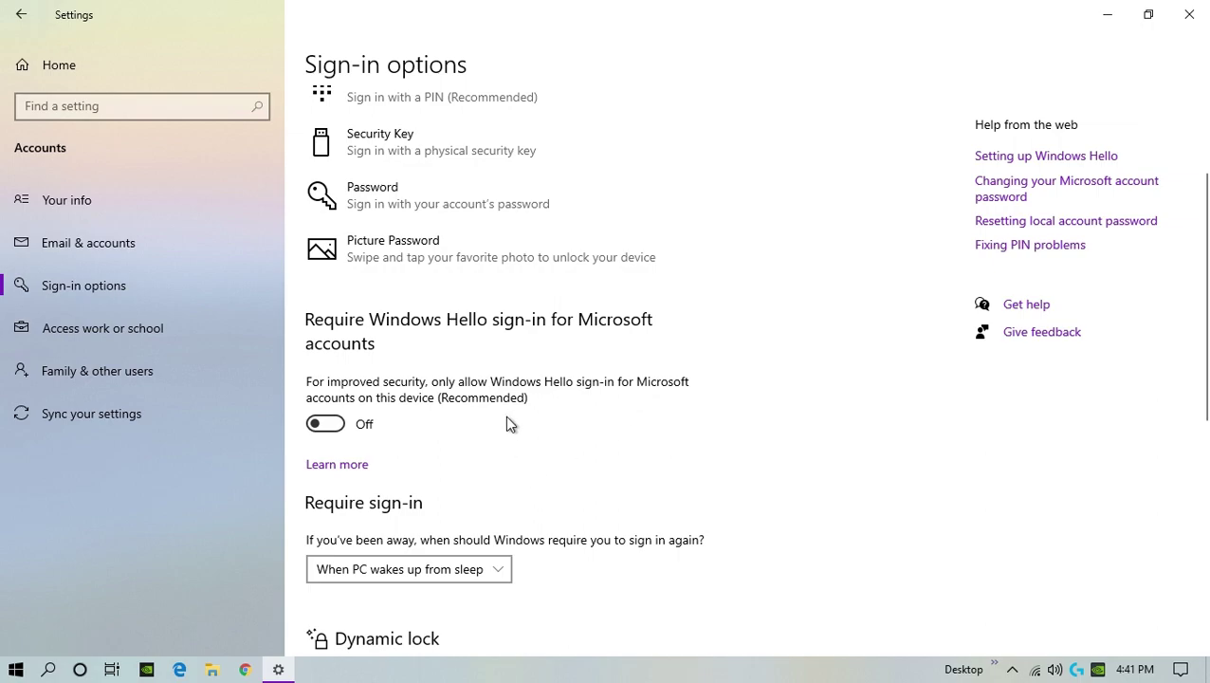
Turn on 'Require Windows Hello sign-in' and test locking the PC from Start
left_click(16, 666)
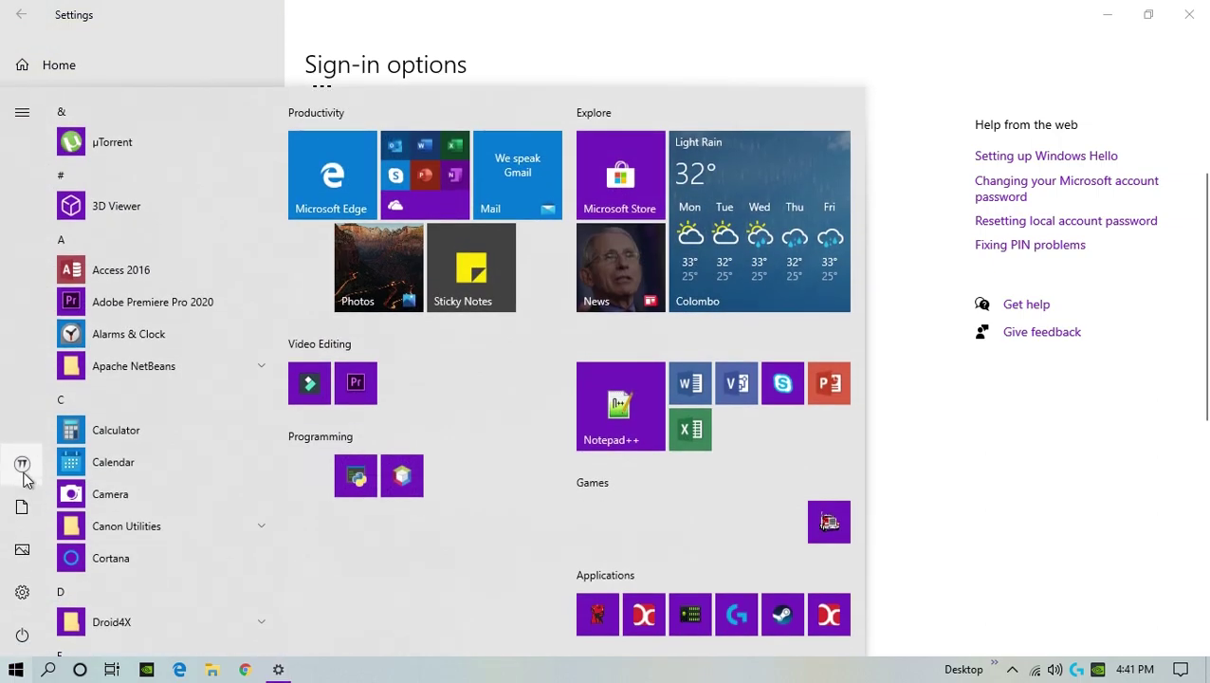
left_click(22, 472)
left_click(69, 394)
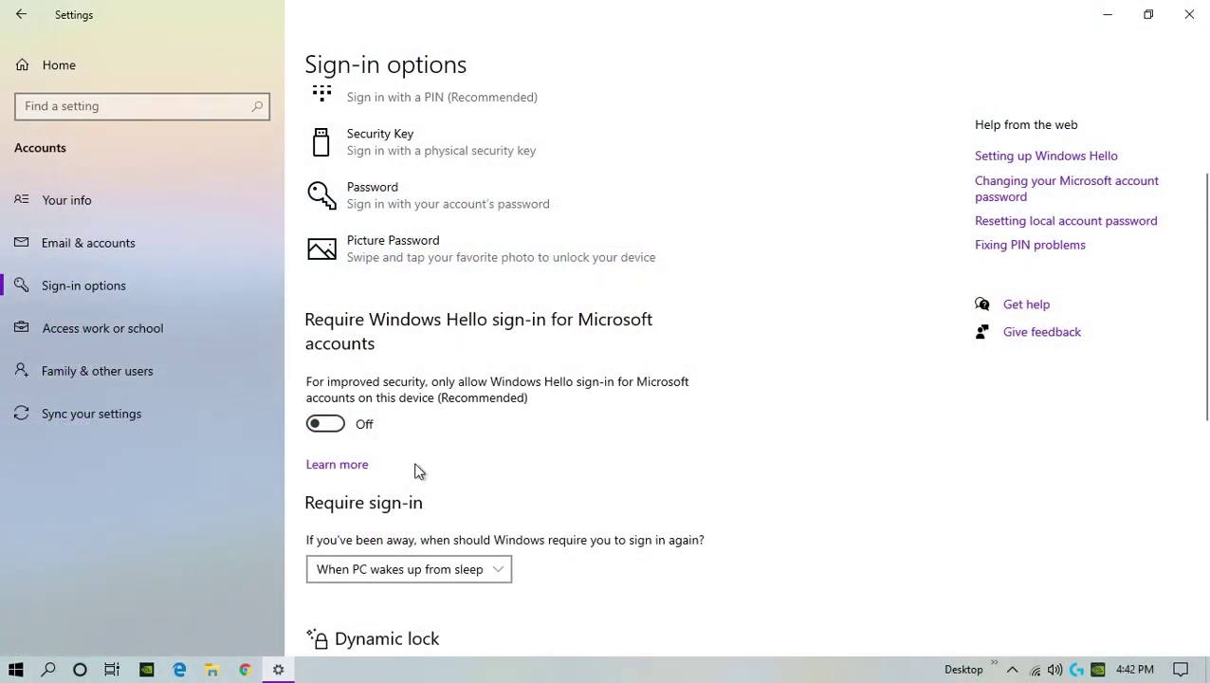
left_click(325, 424)
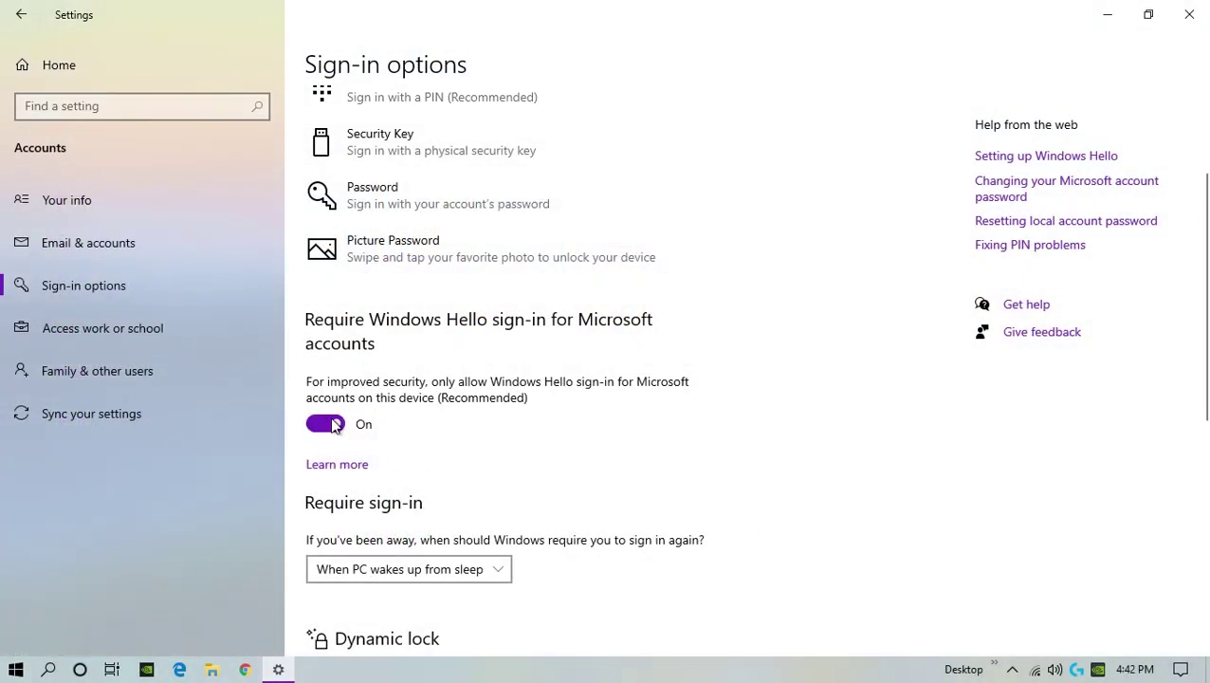
left_click(5, 673)
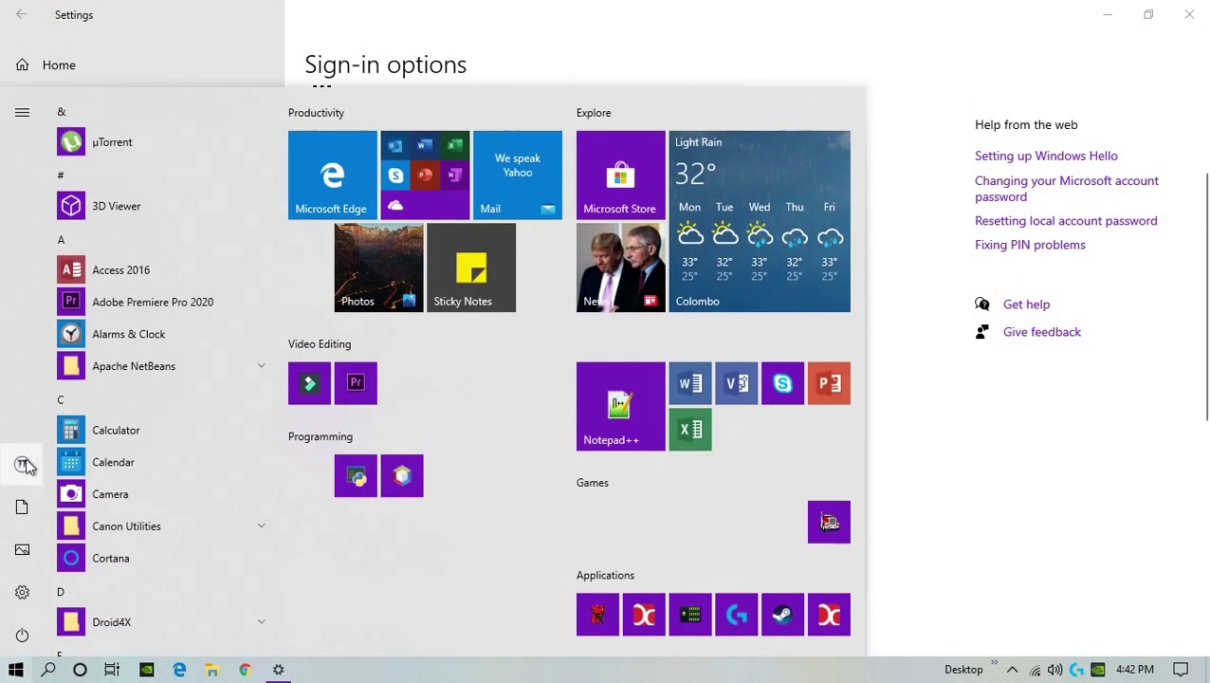
left_click(22, 463)
left_click(80, 406)
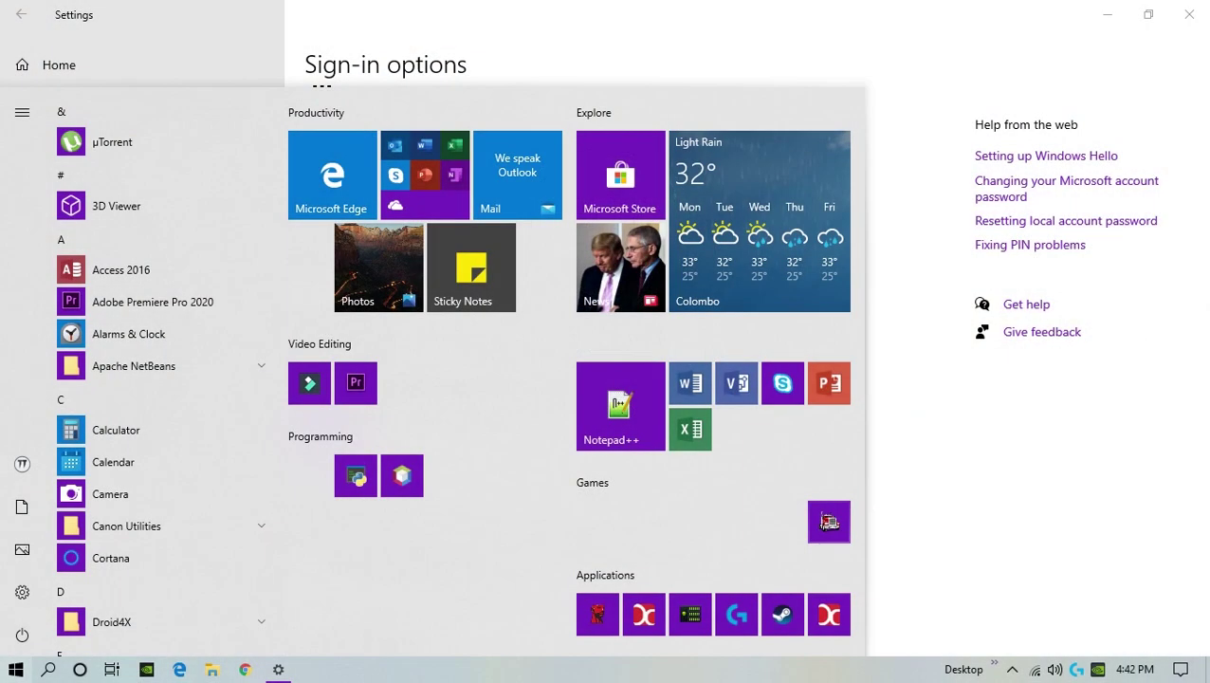
left_click(1133, 478)
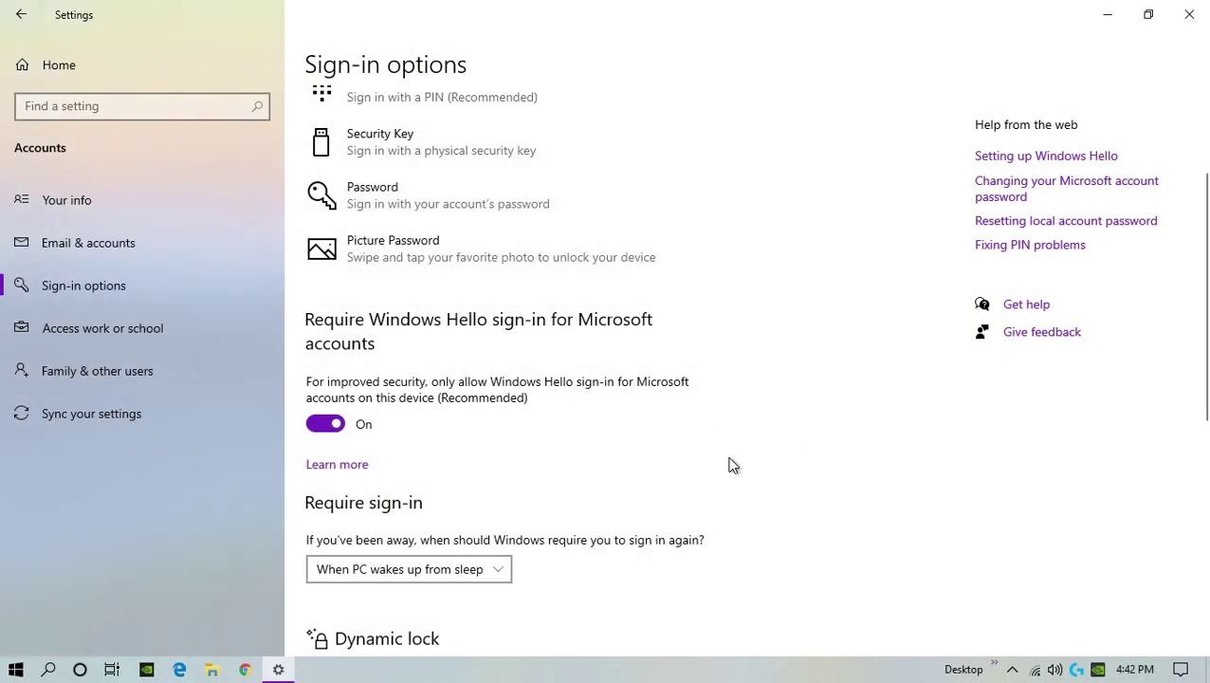
Switch the Windows Hello sign-in requirement back off
scroll(445, 520, "up", 3)
scroll(459, 559, "down", 2)
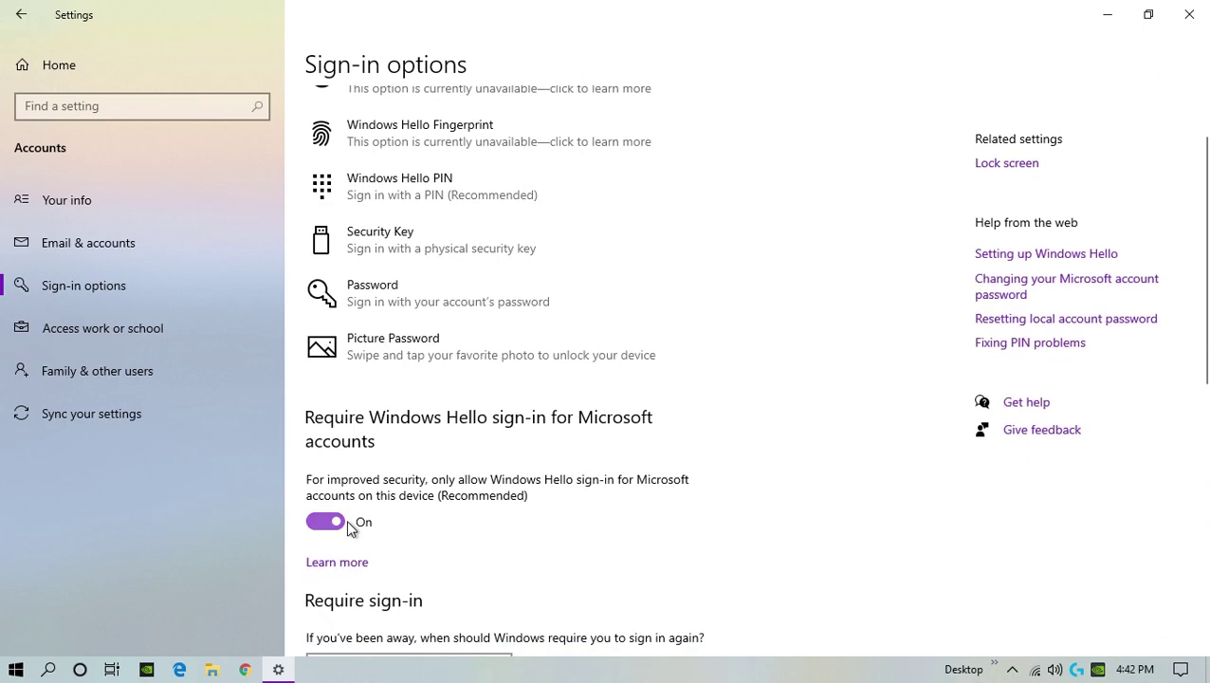
scroll(664, 502, "up", 2)
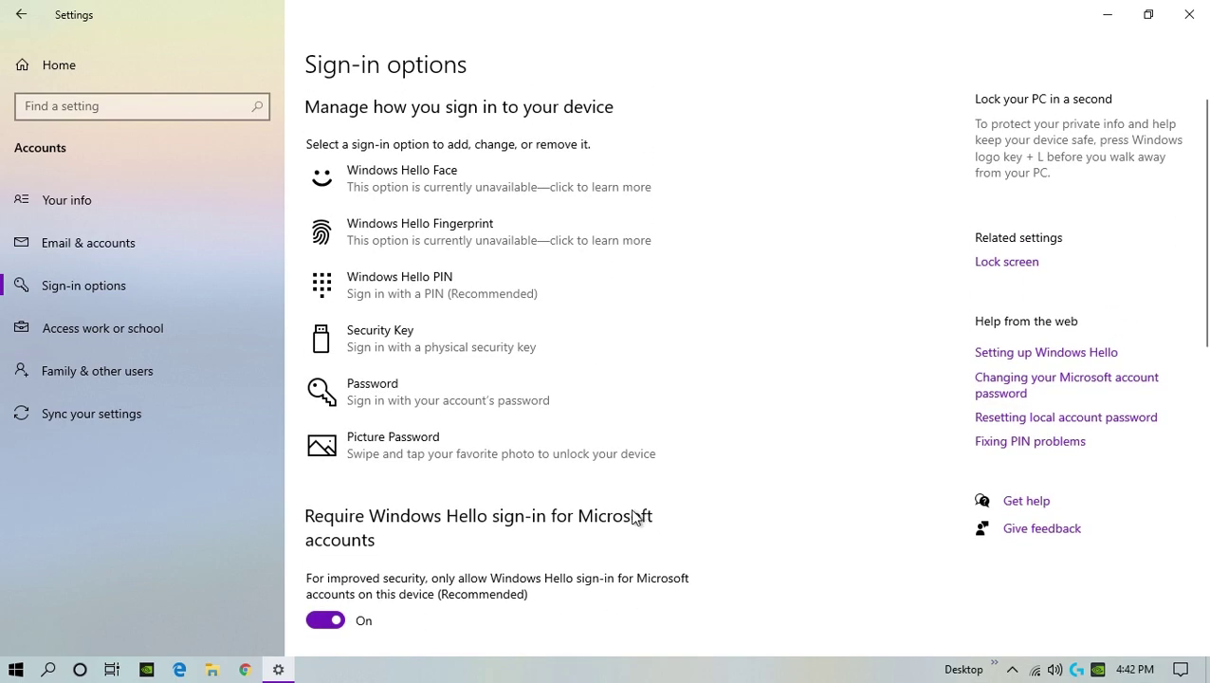
scroll(474, 527, "down", 2)
left_click(325, 522)
scroll(758, 426, "down", 4)
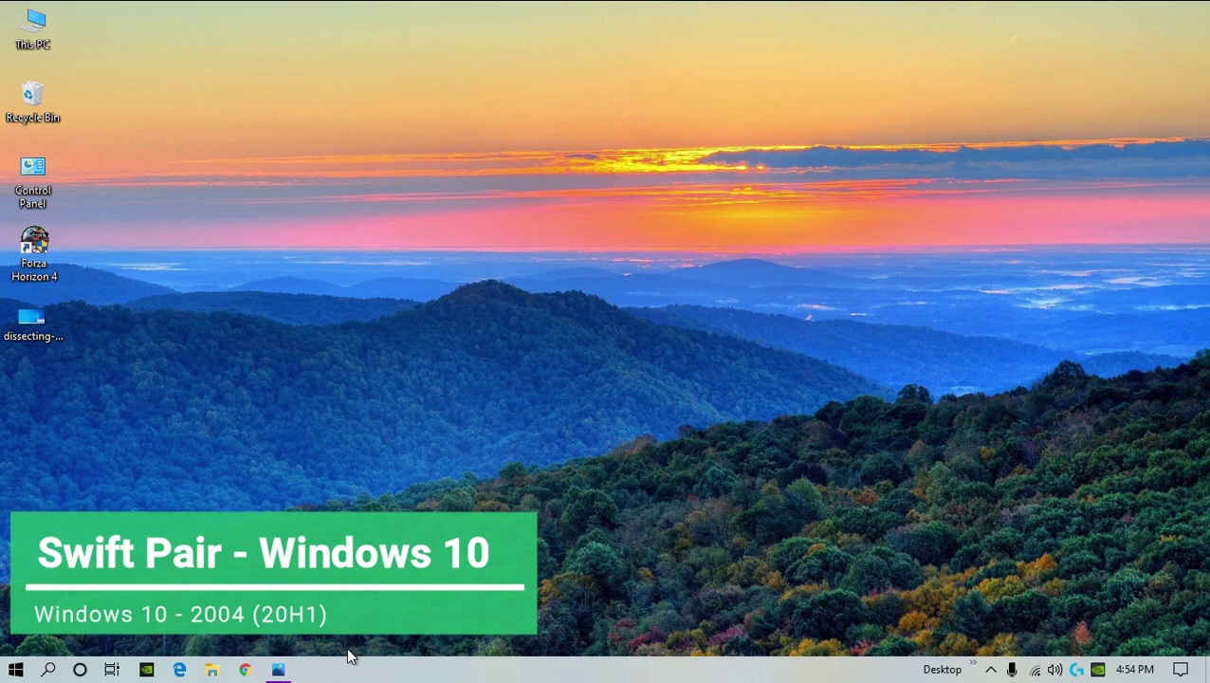
left_click(278, 669)
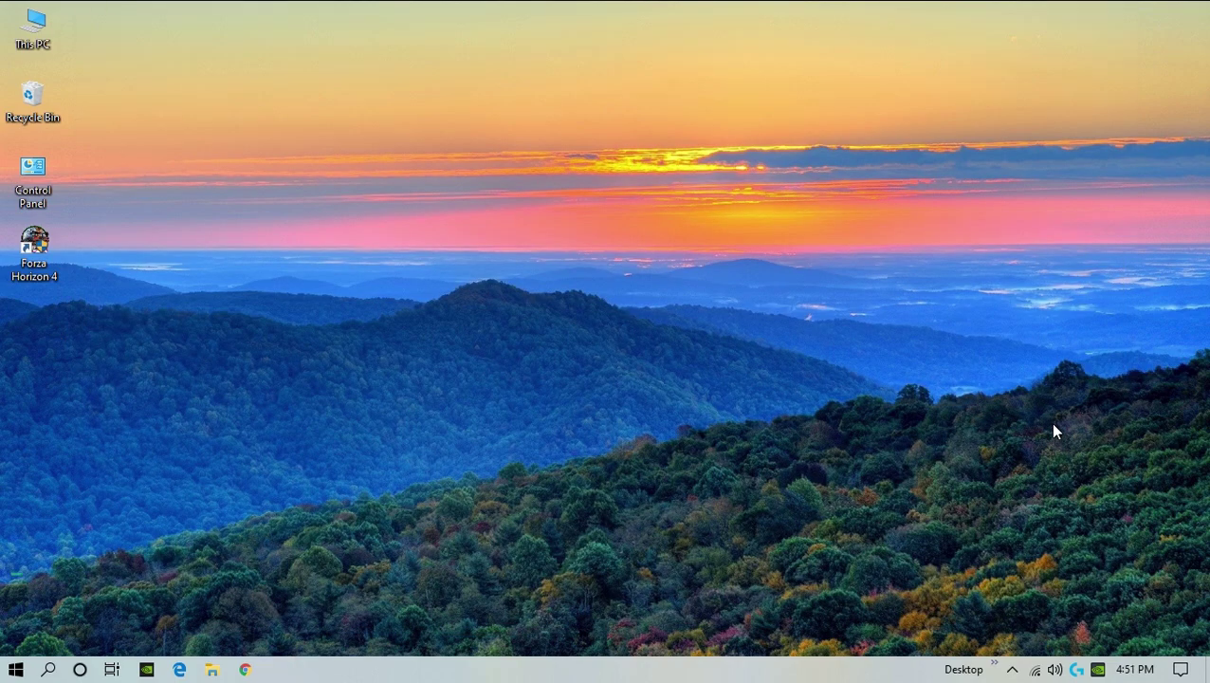
View GPU 0 details, including its temperature, on Task Manager's Performance tab
right_click(813, 673)
left_click(862, 585)
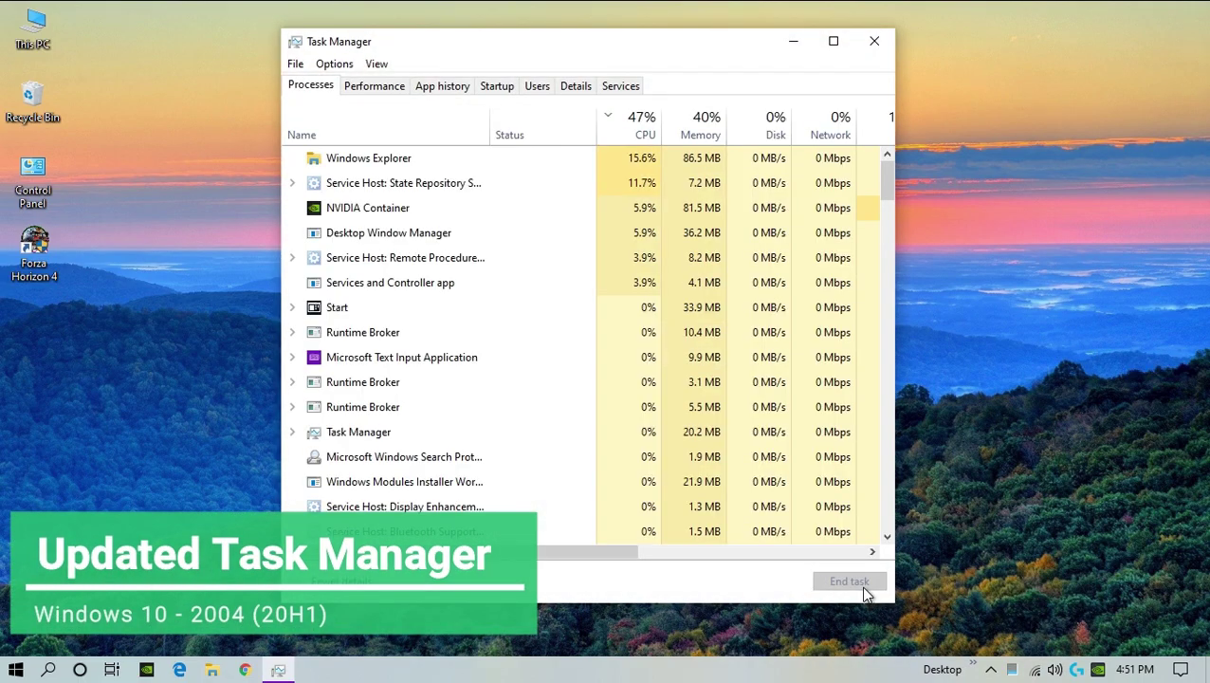
left_click(376, 87)
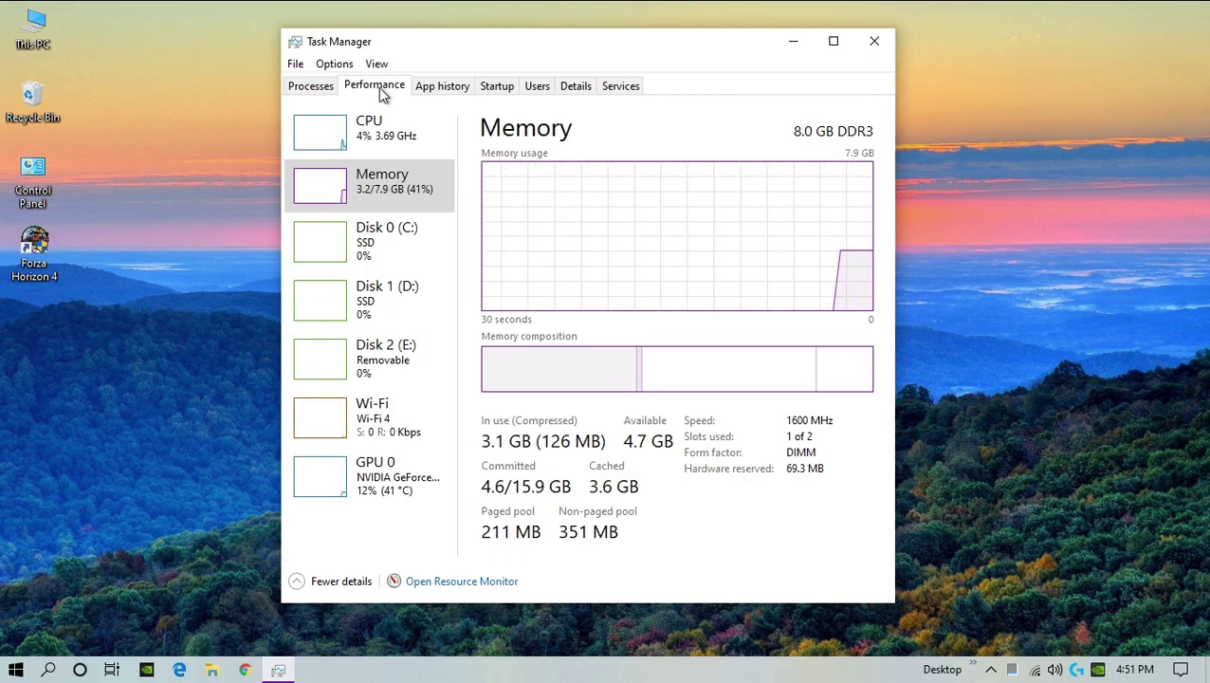
left_click(384, 485)
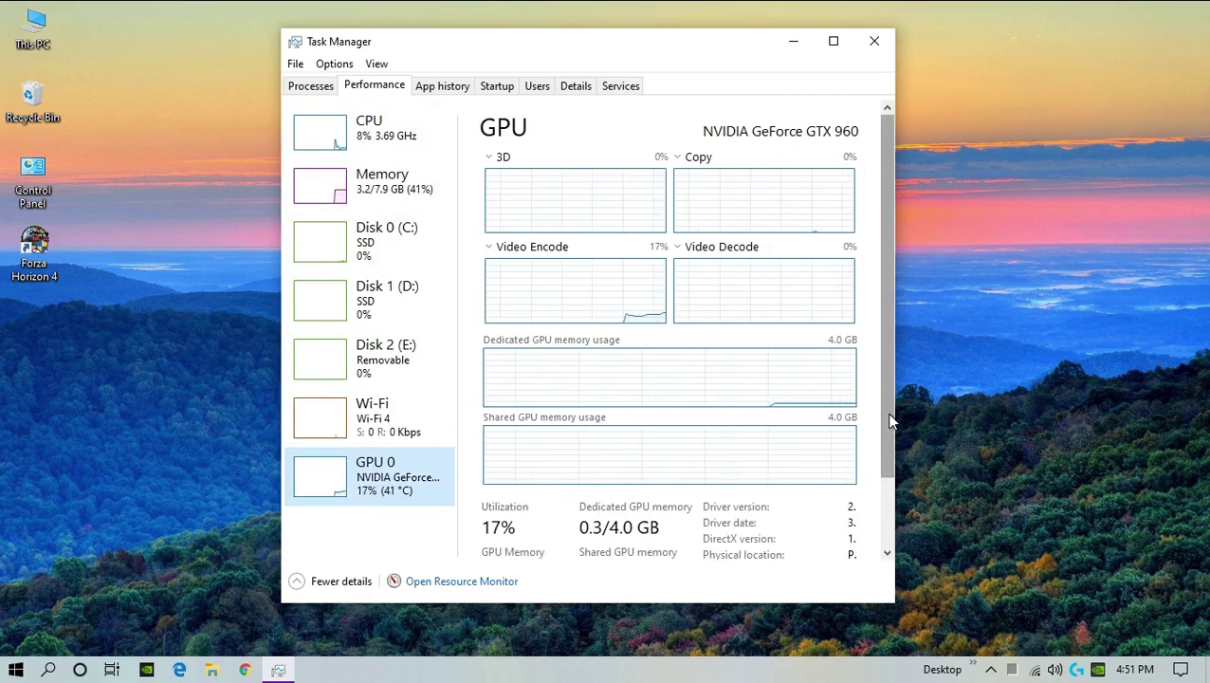
left_click_drag(891, 418, 886, 520)
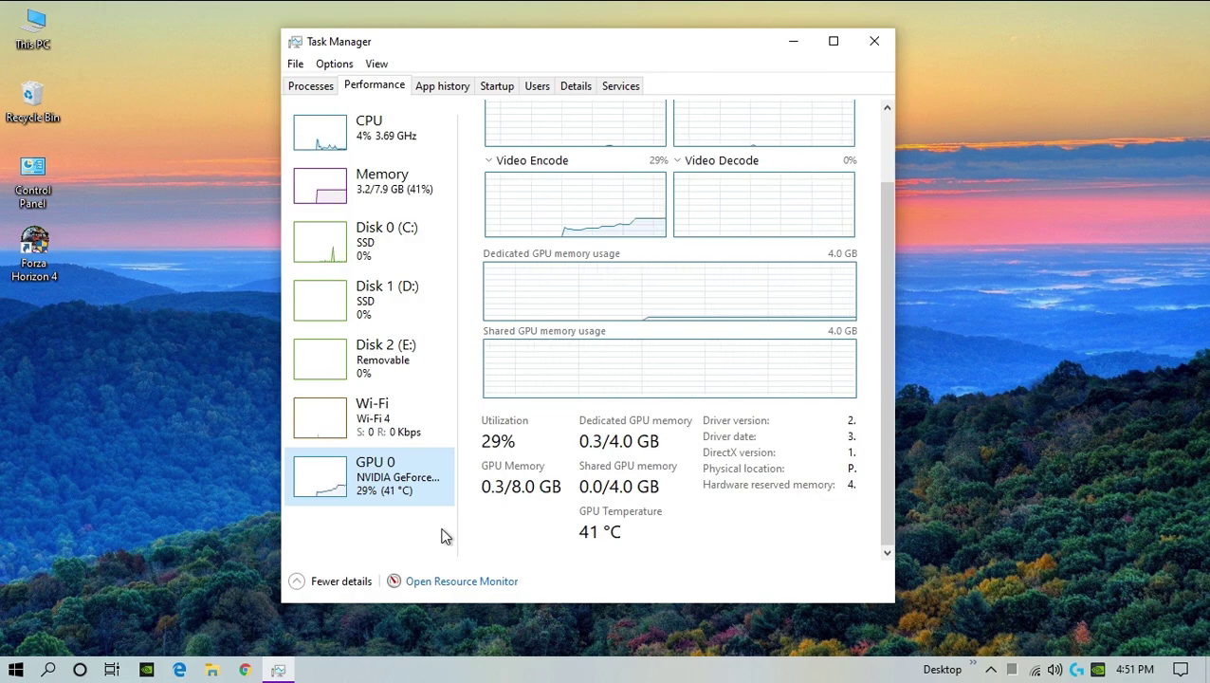
Compare Disk 0 (C:) and Disk 1 (D:) details to see each drive's SSD type
left_click(327, 256)
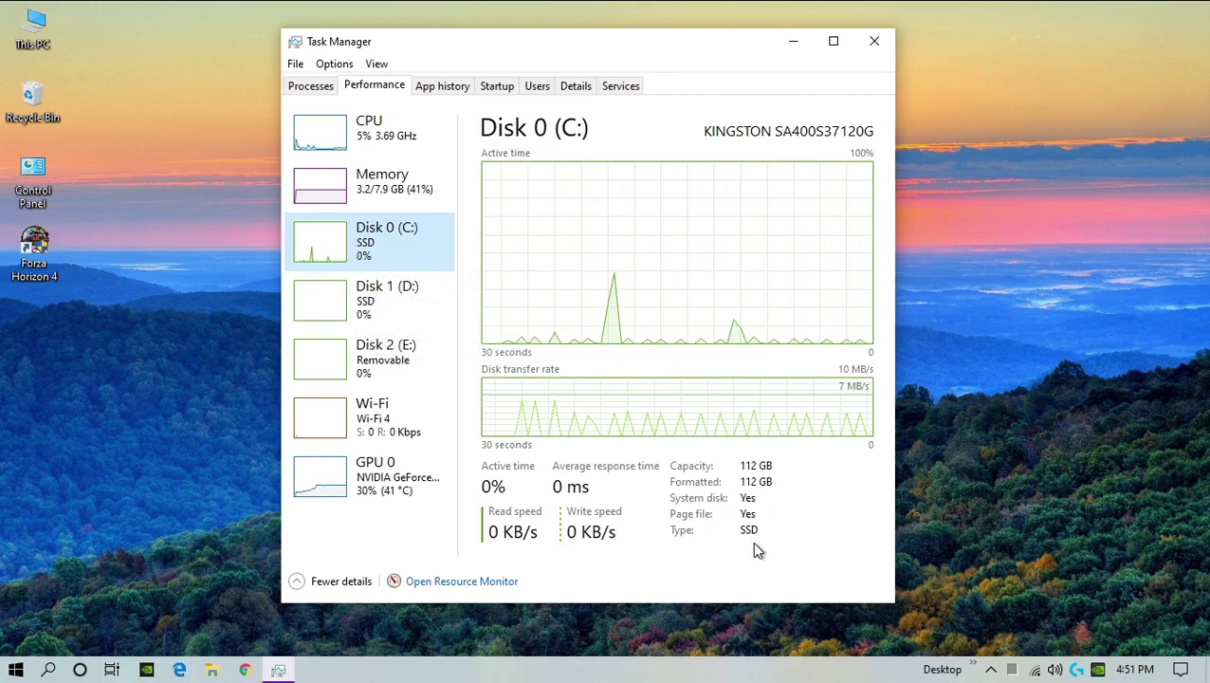
left_click(428, 332)
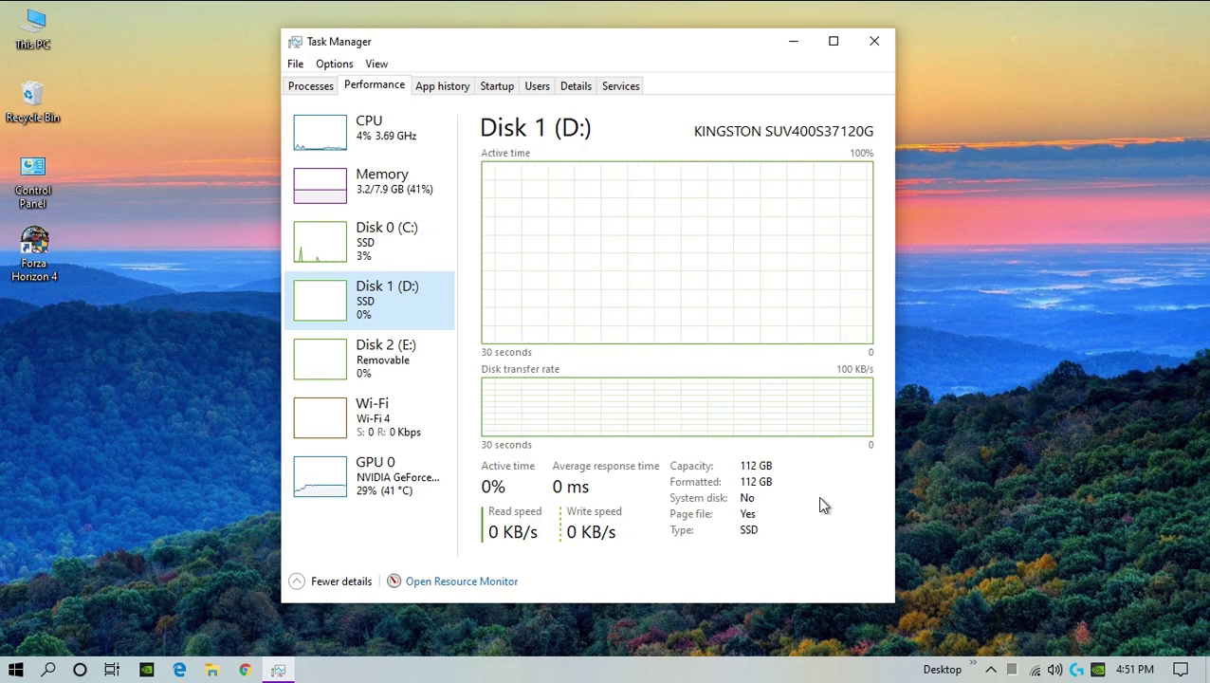
left_click(377, 254)
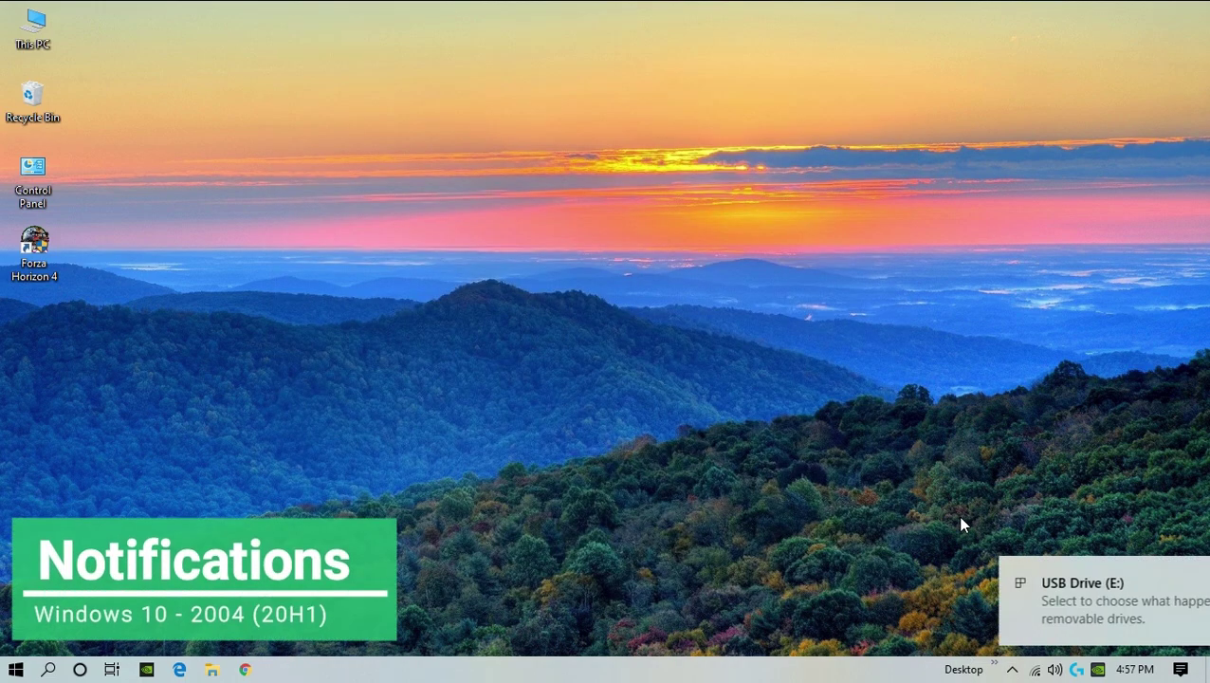
mouse_move(1034, 600)
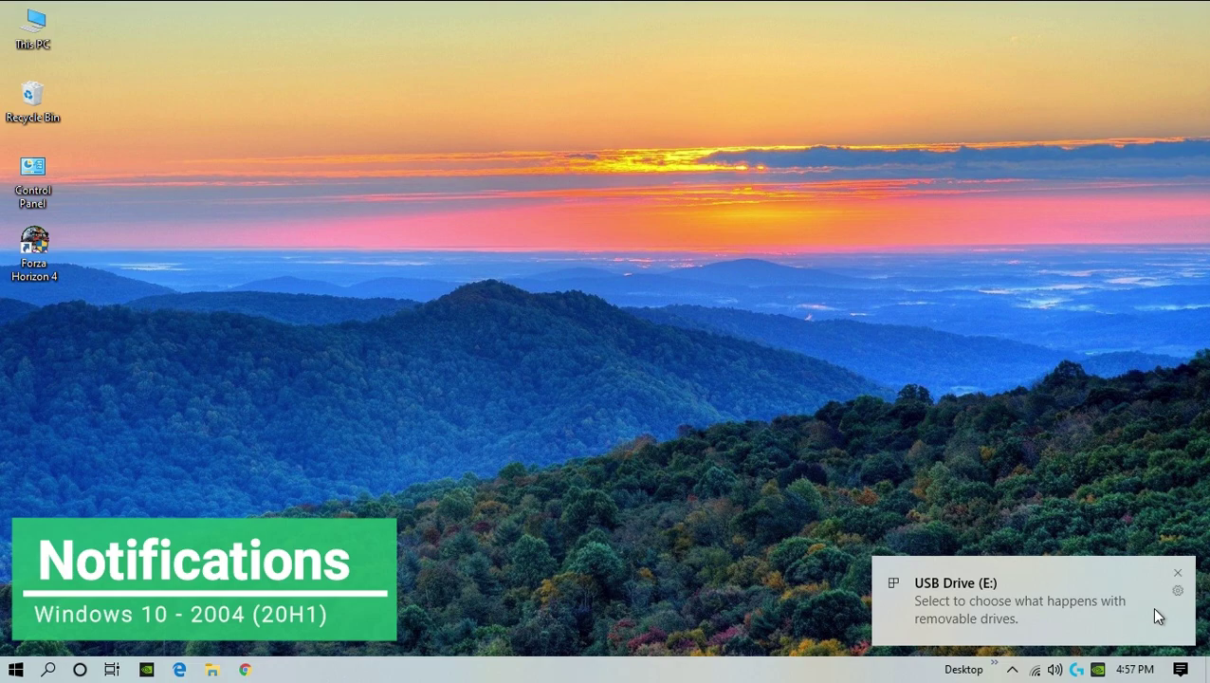
Open AutoPlay notification settings from the USB Drive (E:) notification's gear menu
left_click(1177, 594)
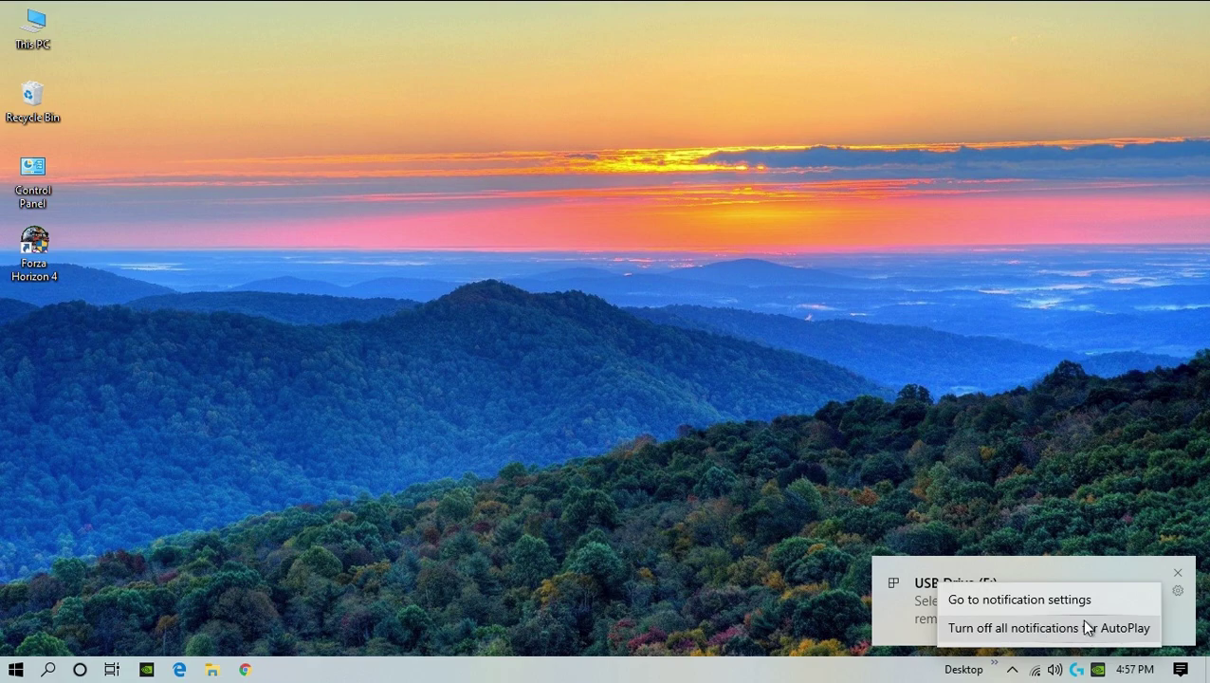
left_click(1062, 605)
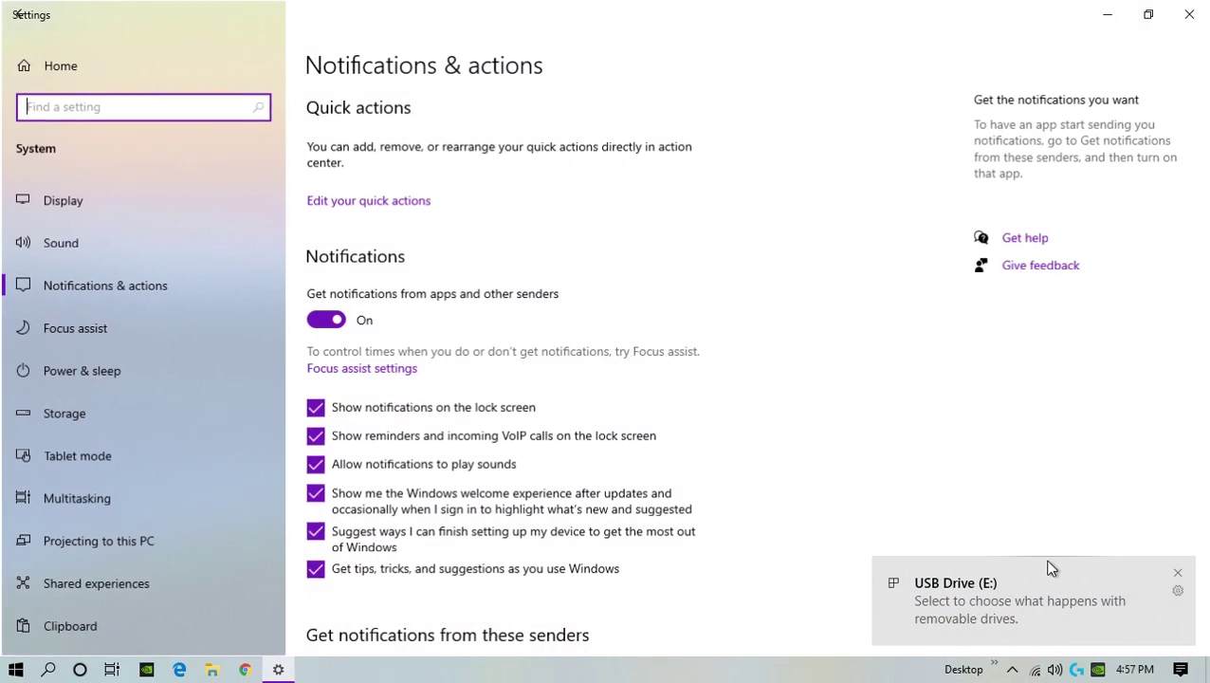
scroll(670, 448, "down", 2)
scroll(642, 440, "up", 2)
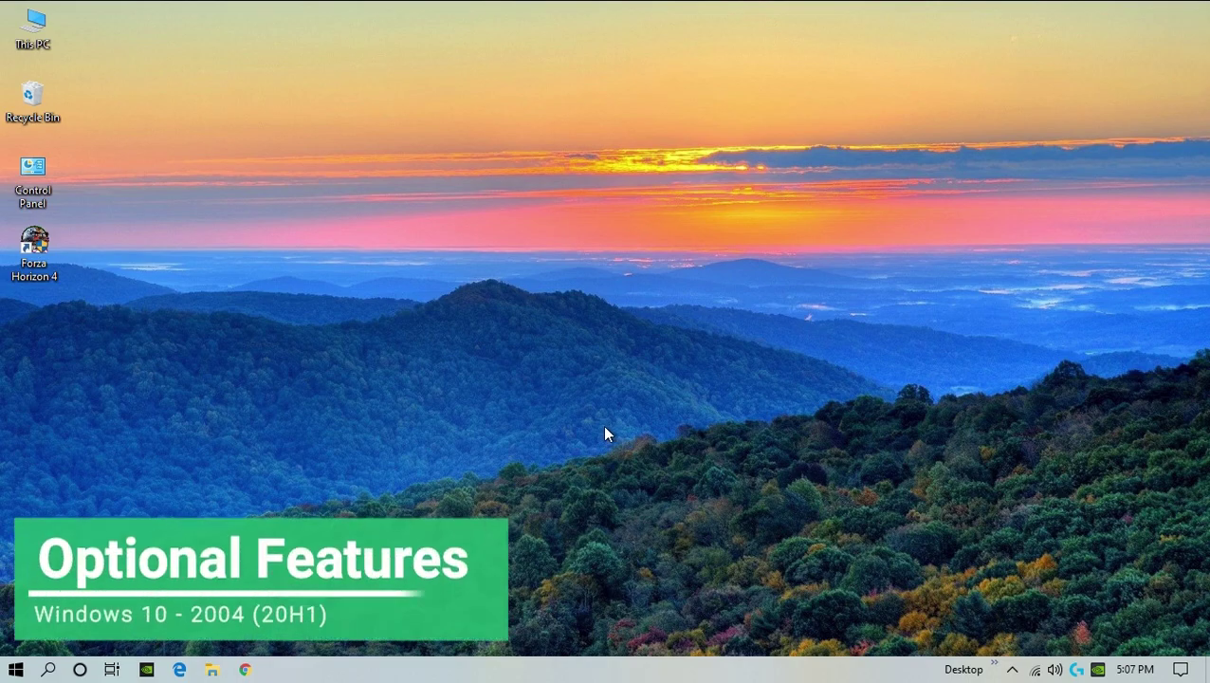
left_click(16, 669)
left_click(16, 603)
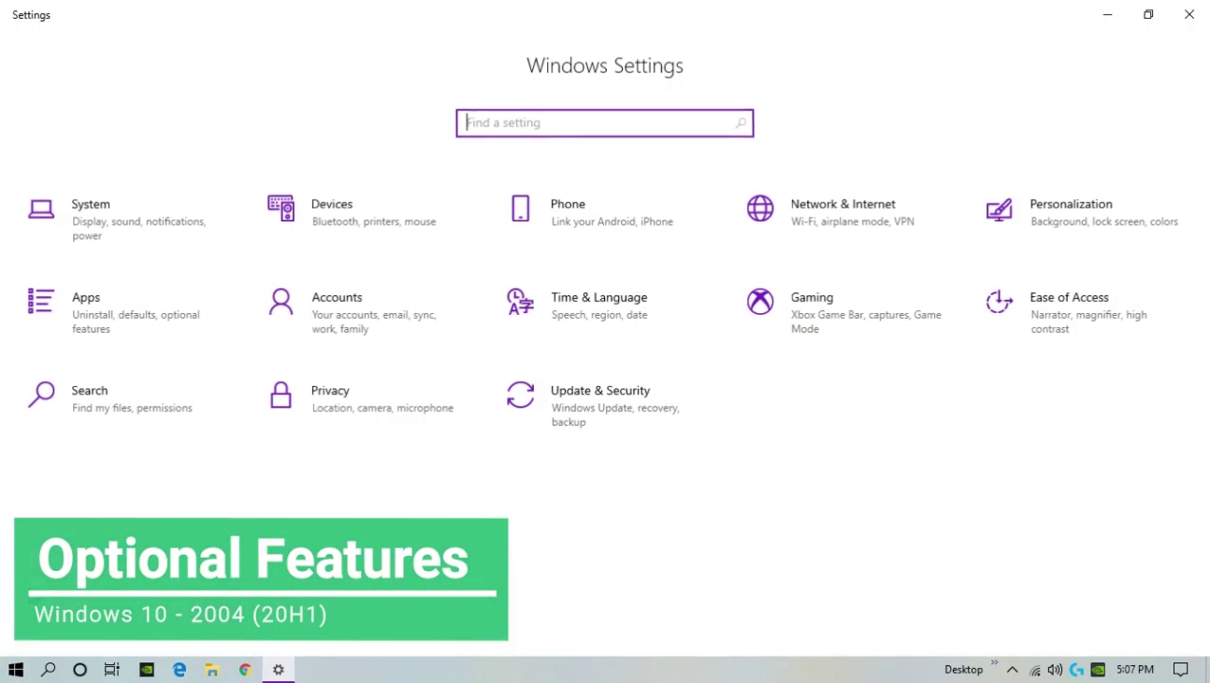
left_click(68, 322)
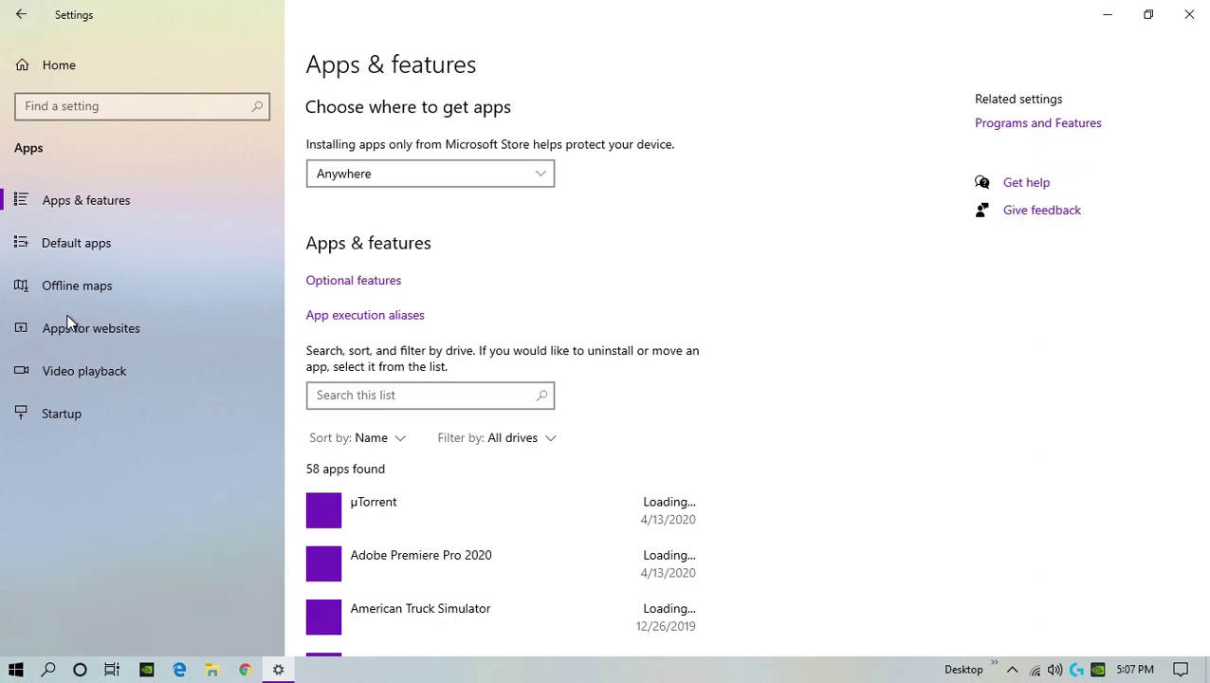
left_click(374, 292)
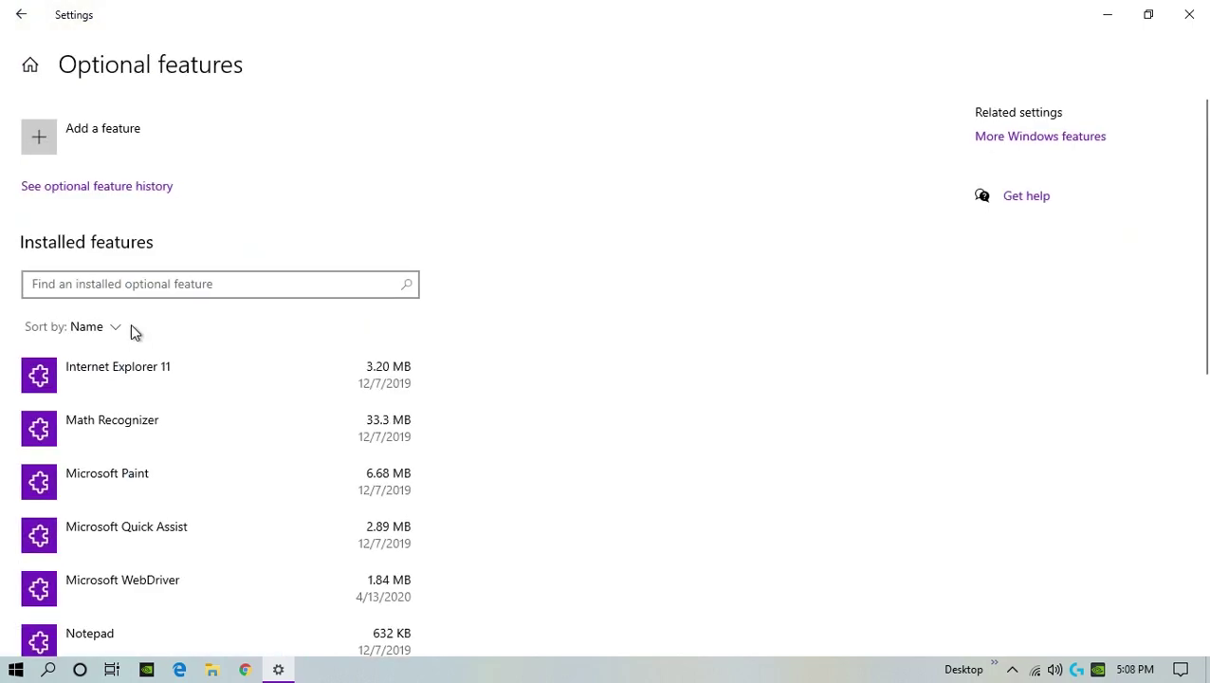
left_click(127, 328)
left_click(107, 392)
scroll(278, 391, "down", 2)
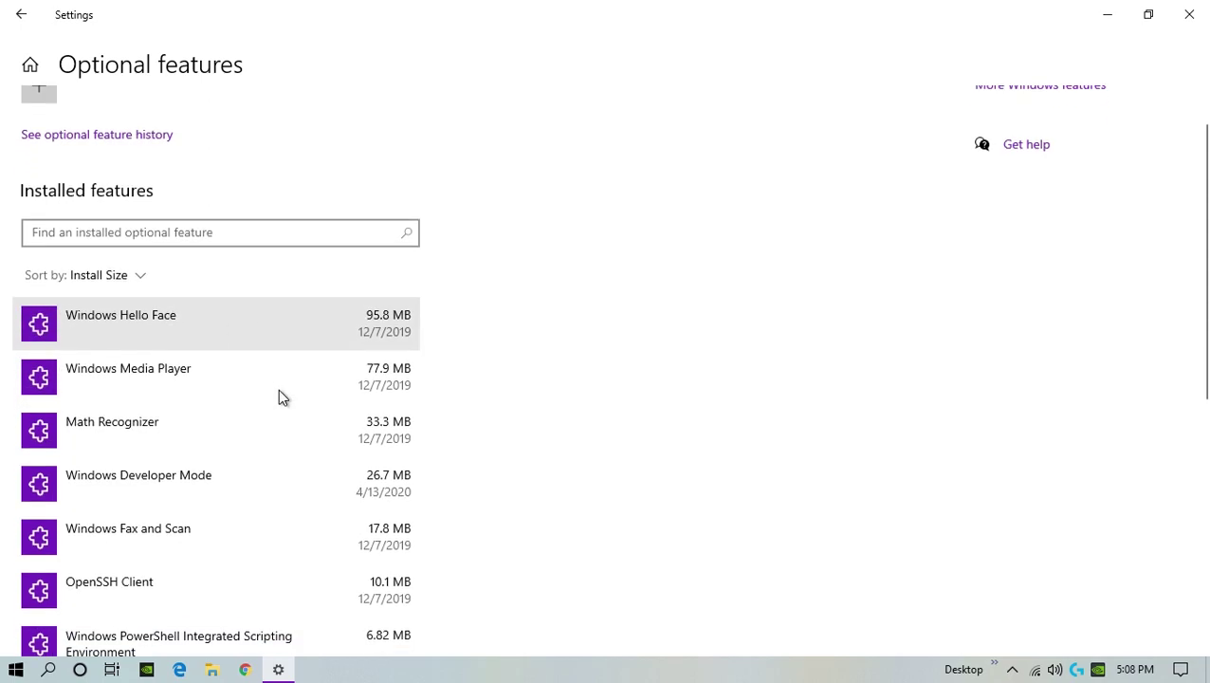
scroll(277, 391, "down", 2)
scroll(190, 351, "up", 5)
left_click(133, 320)
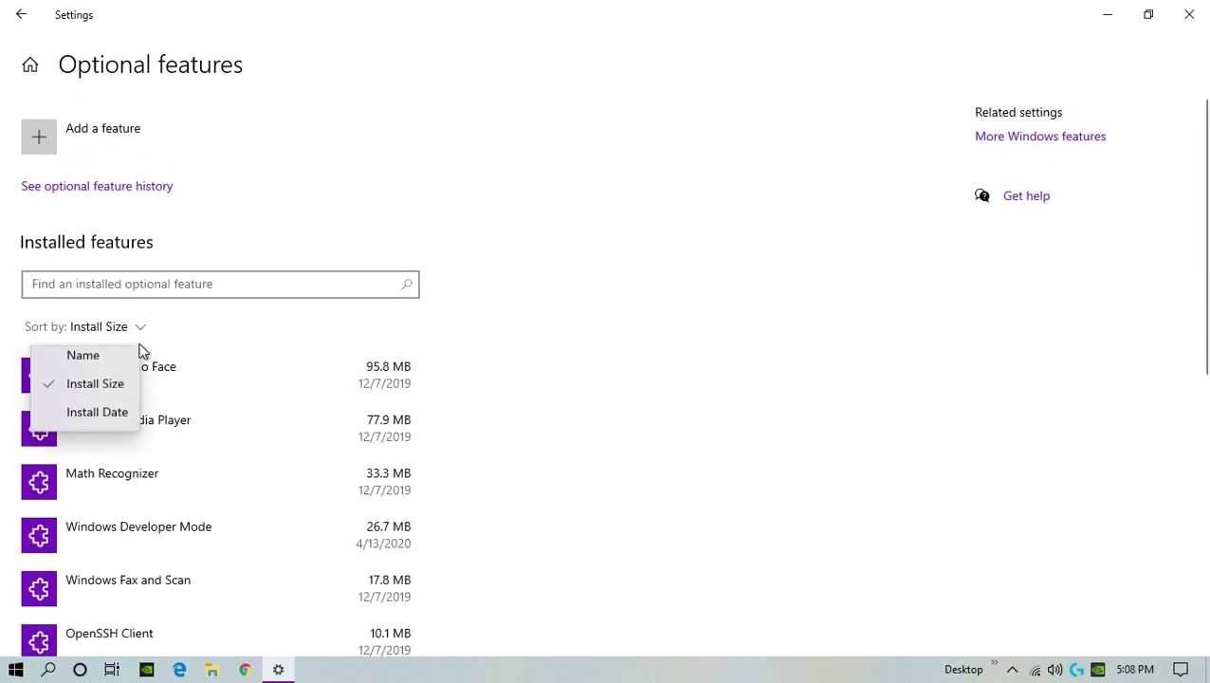
left_click(116, 421)
scroll(152, 489, "down", 2)
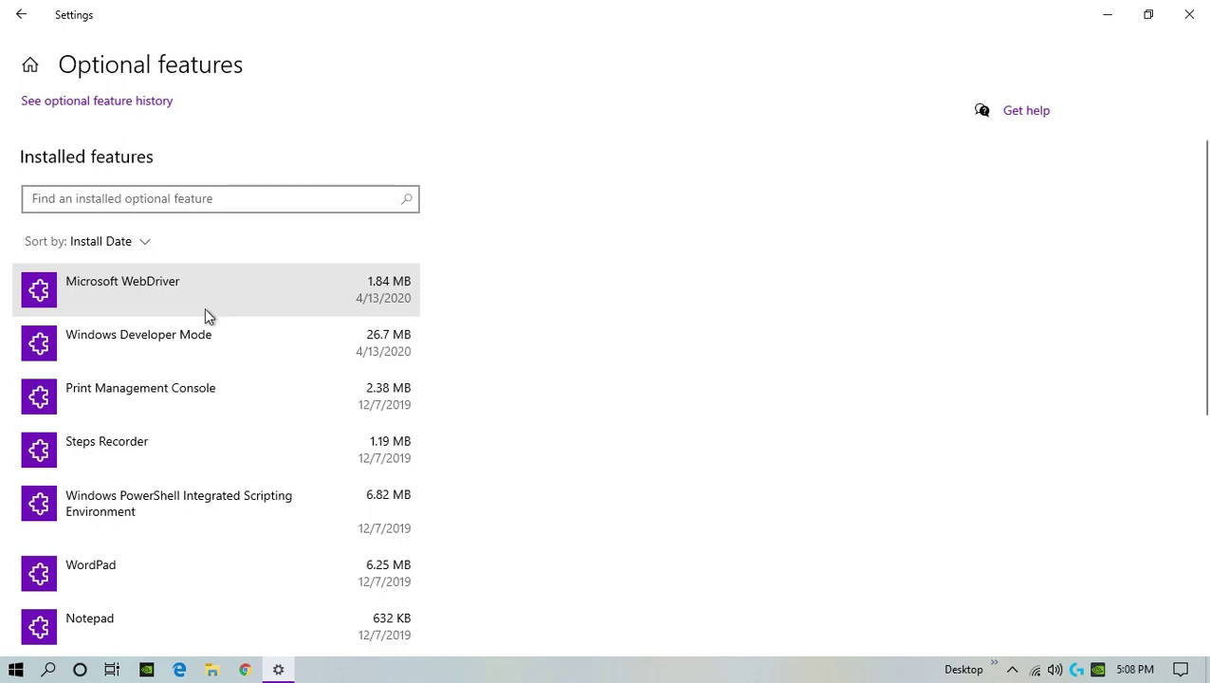
scroll(205, 316, "up", 2)
left_click(171, 143)
scroll(636, 183, "down", 2)
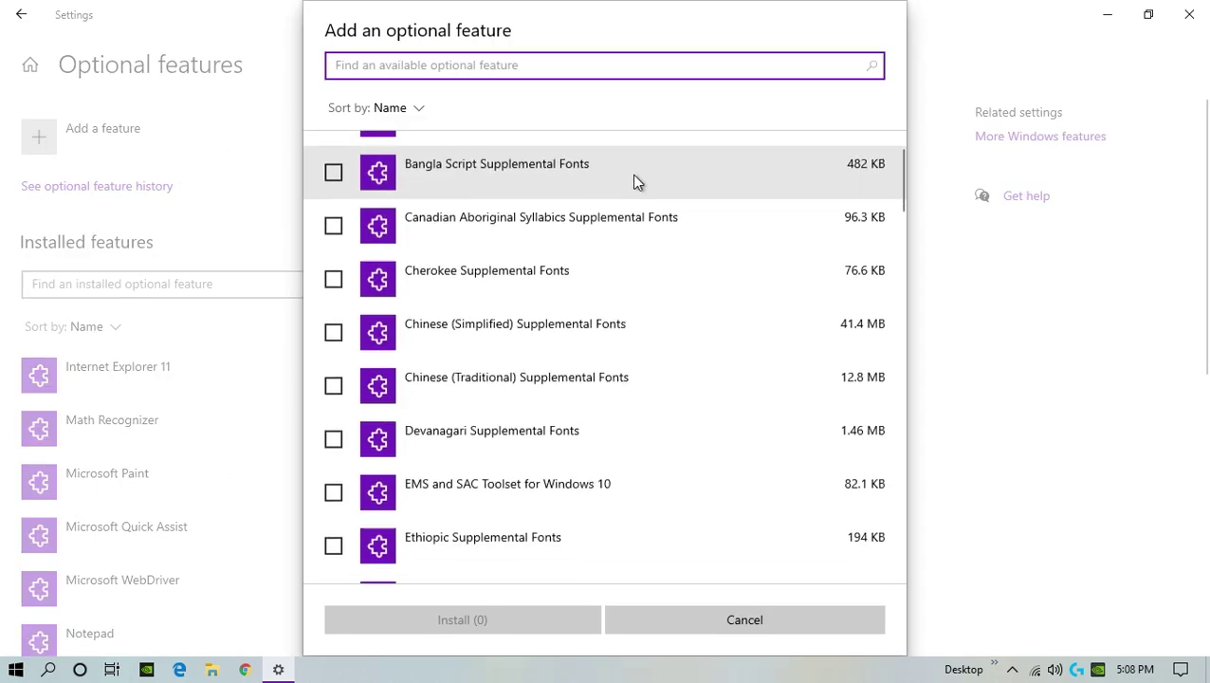
scroll(635, 474, "down", 2)
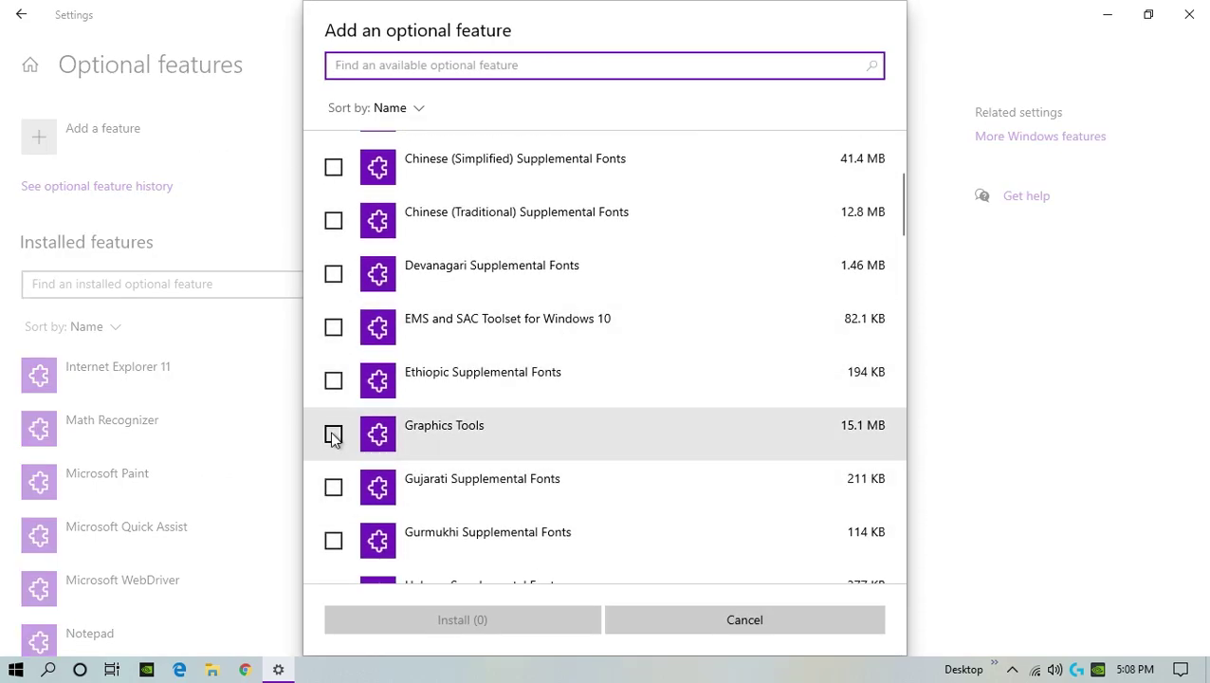
left_click(332, 433)
left_click(333, 488)
type("p")
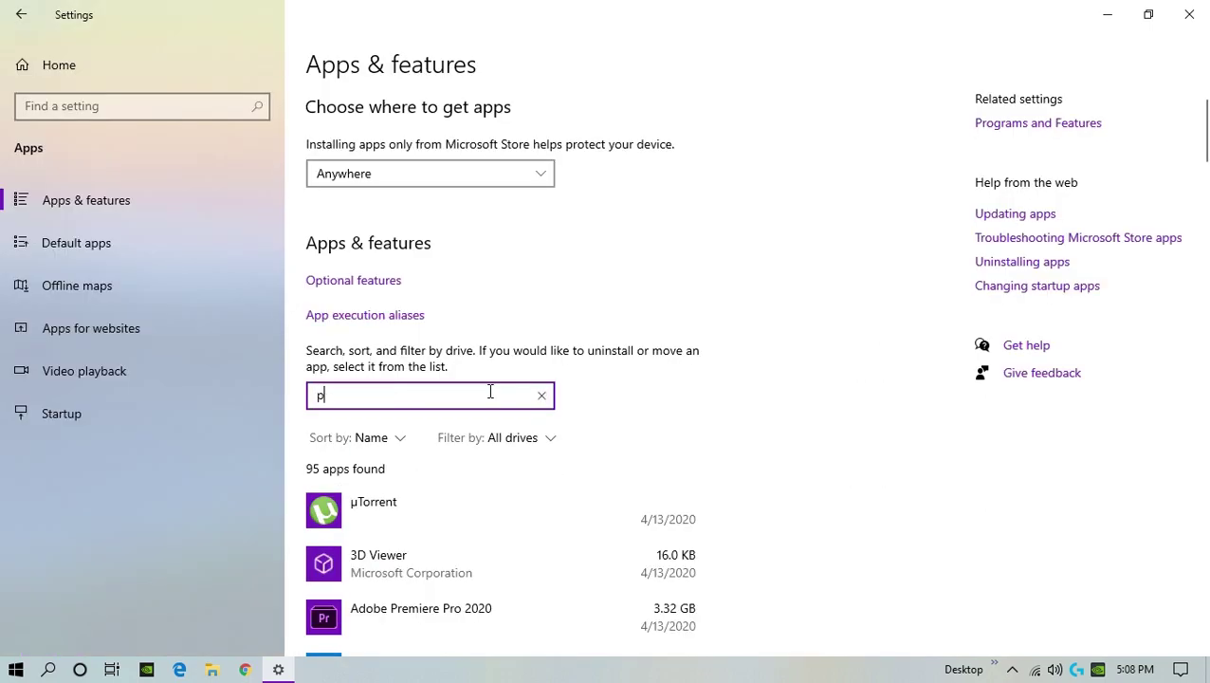
type("aint")
left_click(516, 512)
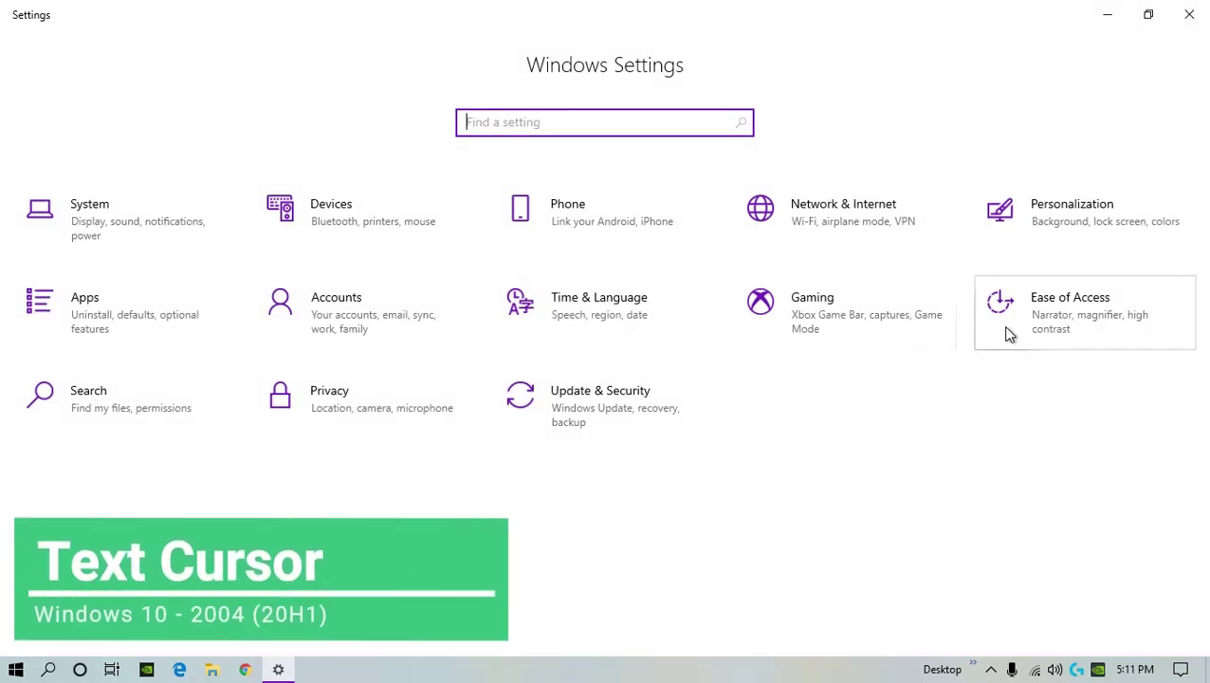
Switch on the text cursor indicator and enlarge its size to about 4
left_click(1010, 333)
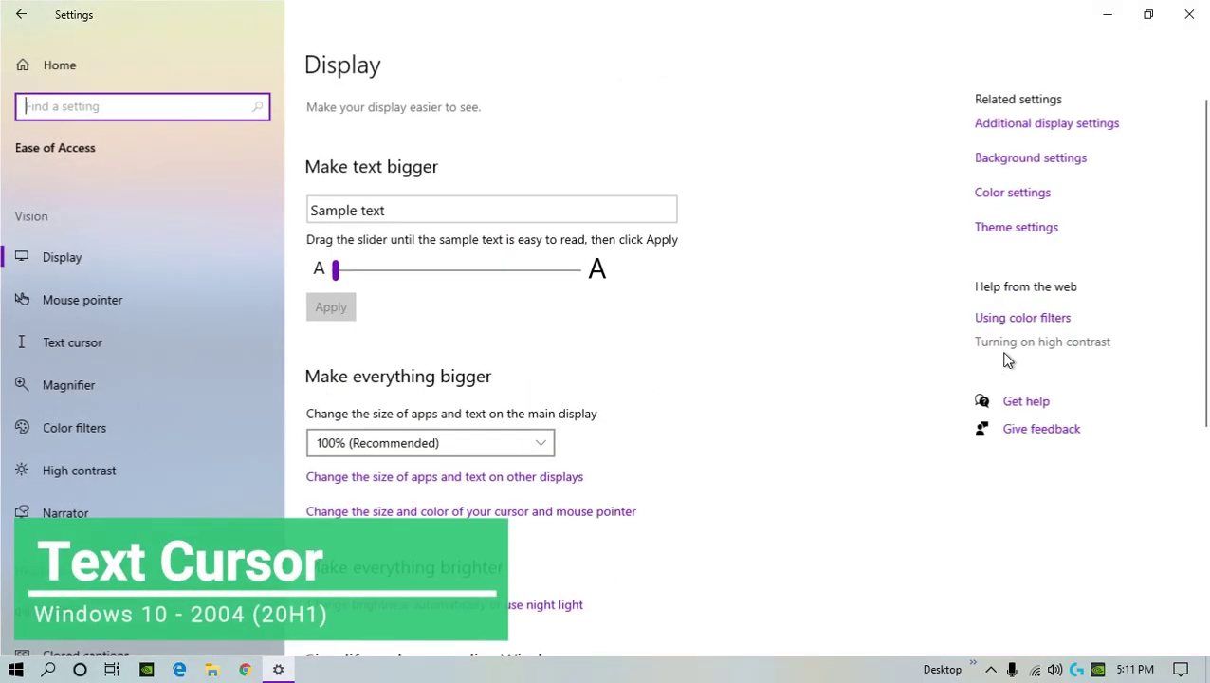
left_click(186, 352)
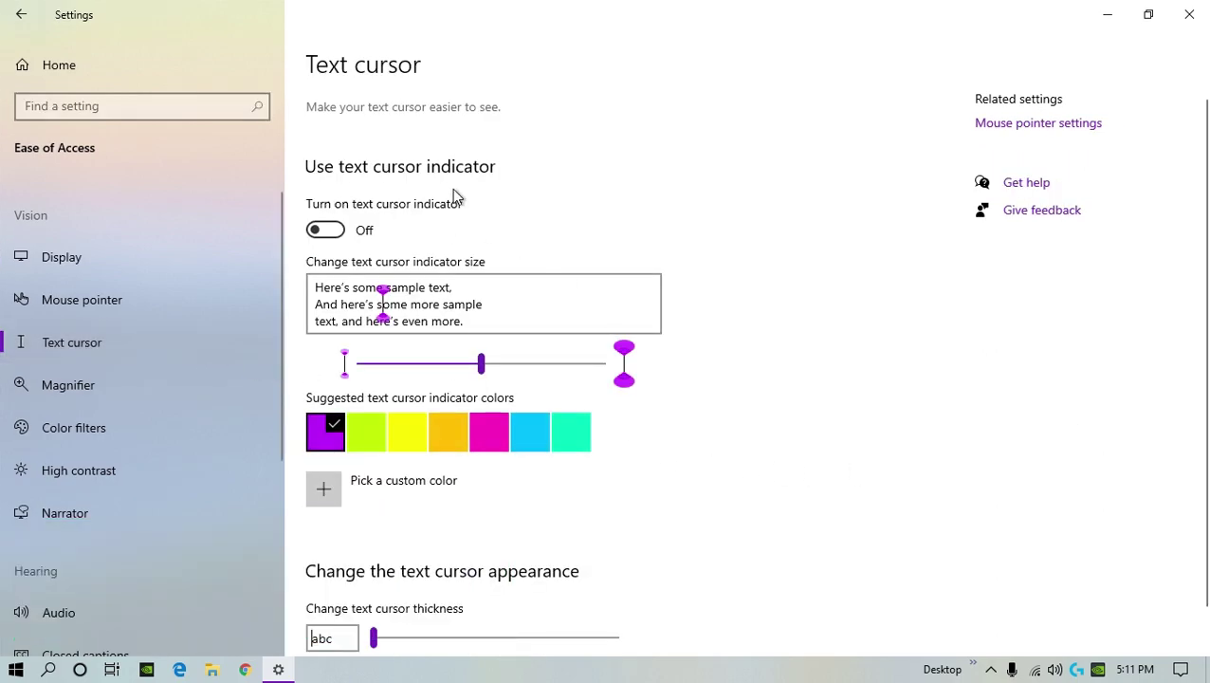
left_click(325, 230)
scroll(500, 356, "down", 1)
mouse_move(481, 327)
left_mouse_down()
mouse_move(536, 329)
mouse_move(472, 408)
left_mouse_up()
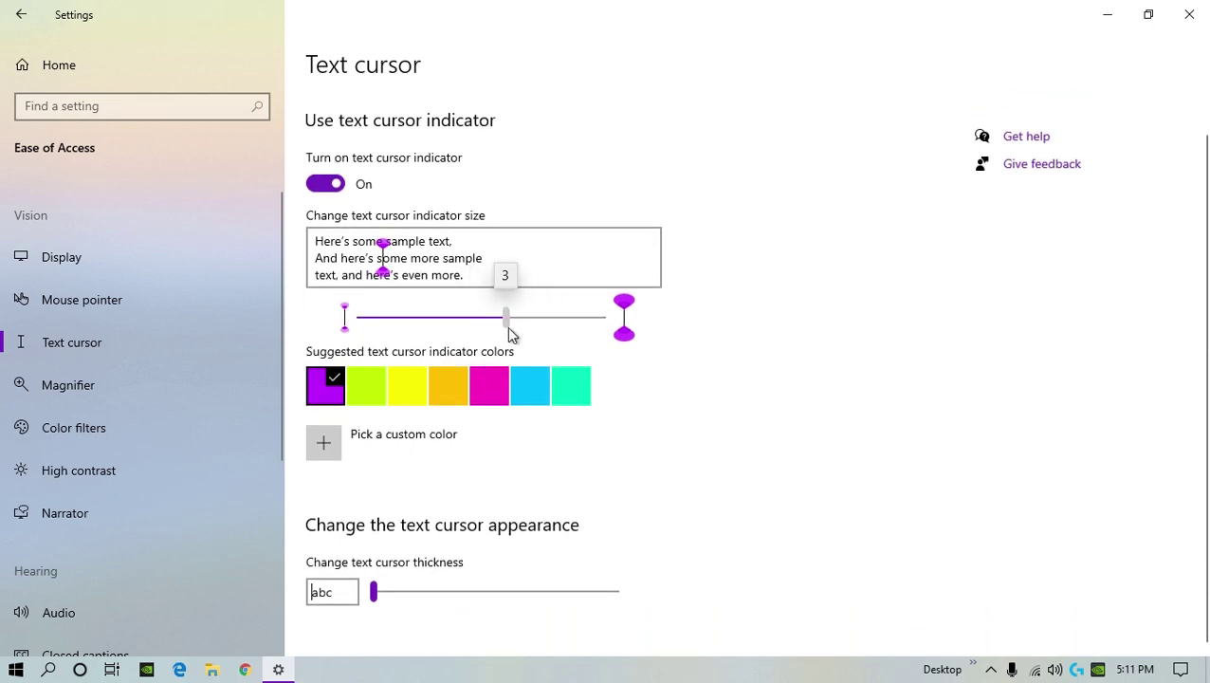
Type 'windows' in Start search to preview the indicator, then close search
left_click(8, 668)
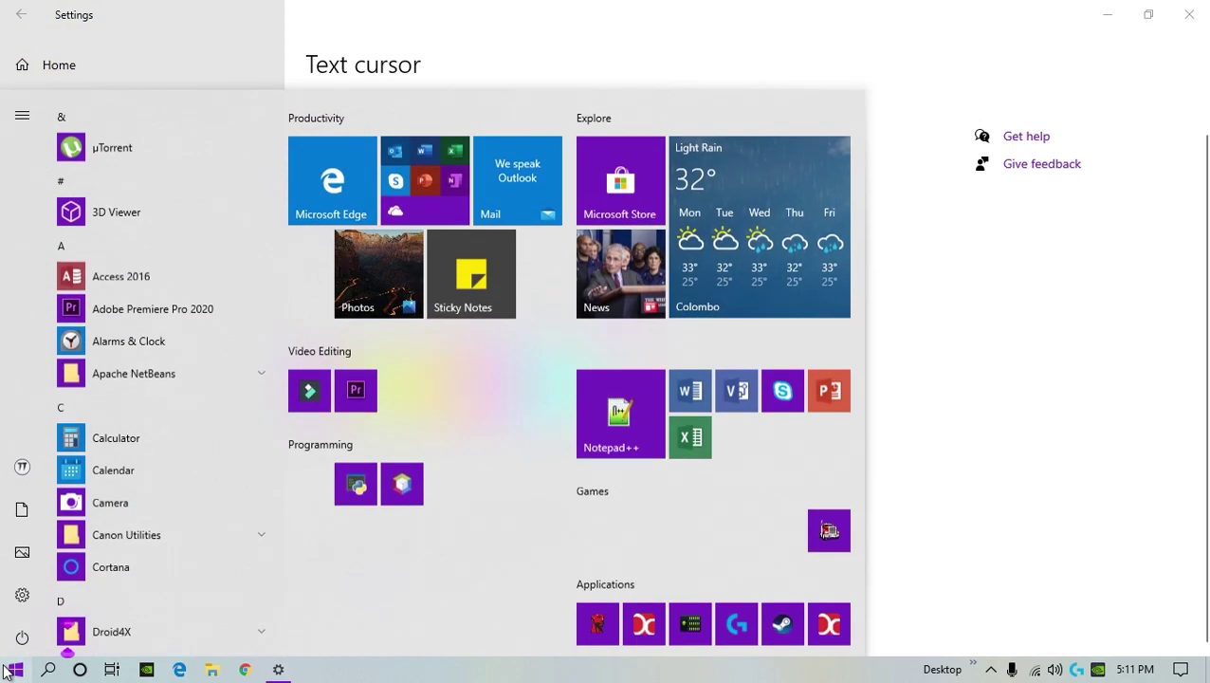
type("windows")
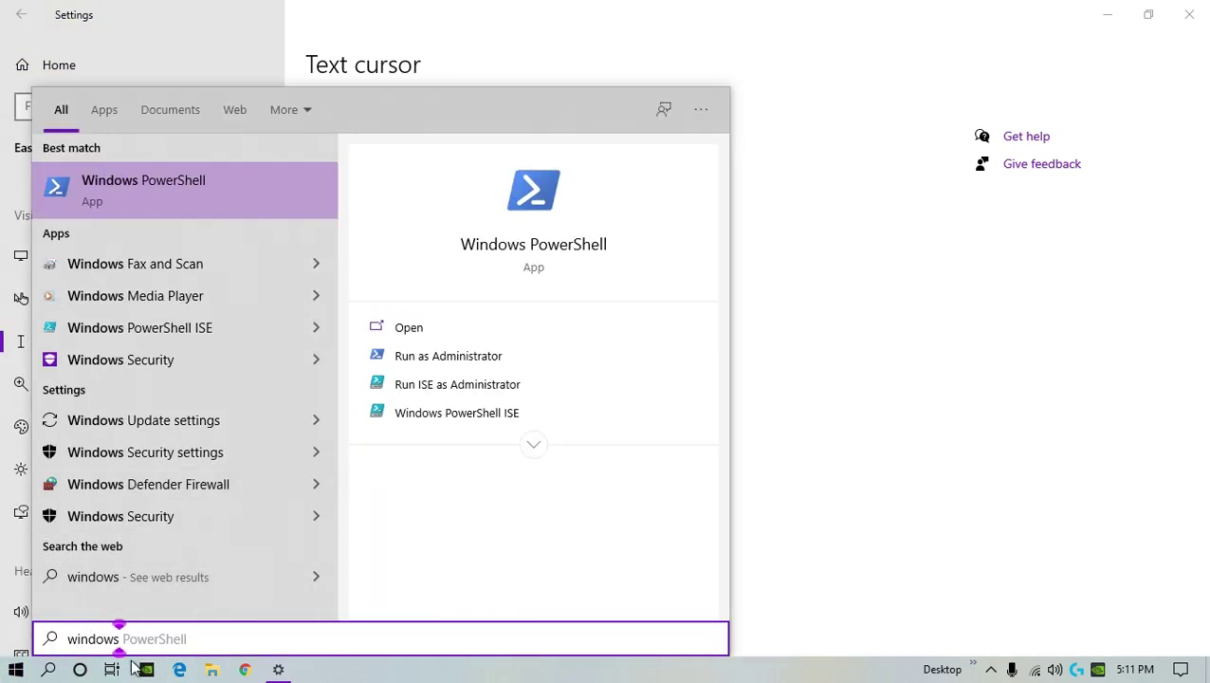
key("Escape")
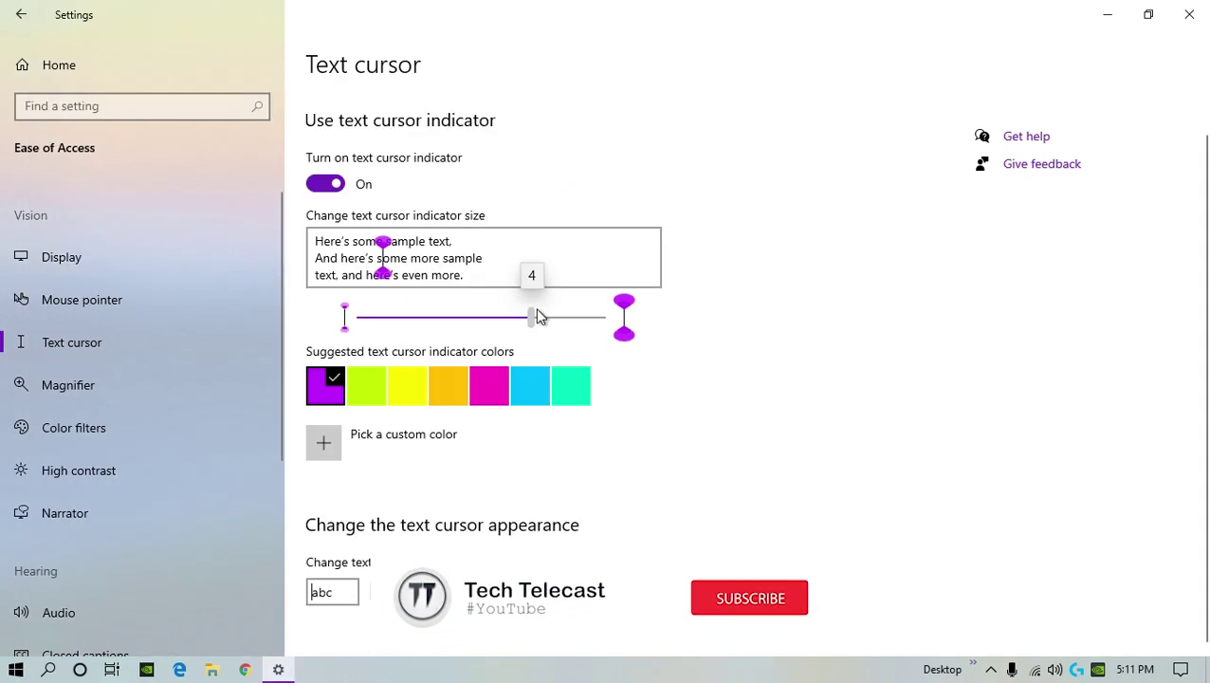
Make the cursor indicator cyan, cancelling a custom colour preview, and set cursor thickness to 2
left_click(444, 388)
left_click(529, 384)
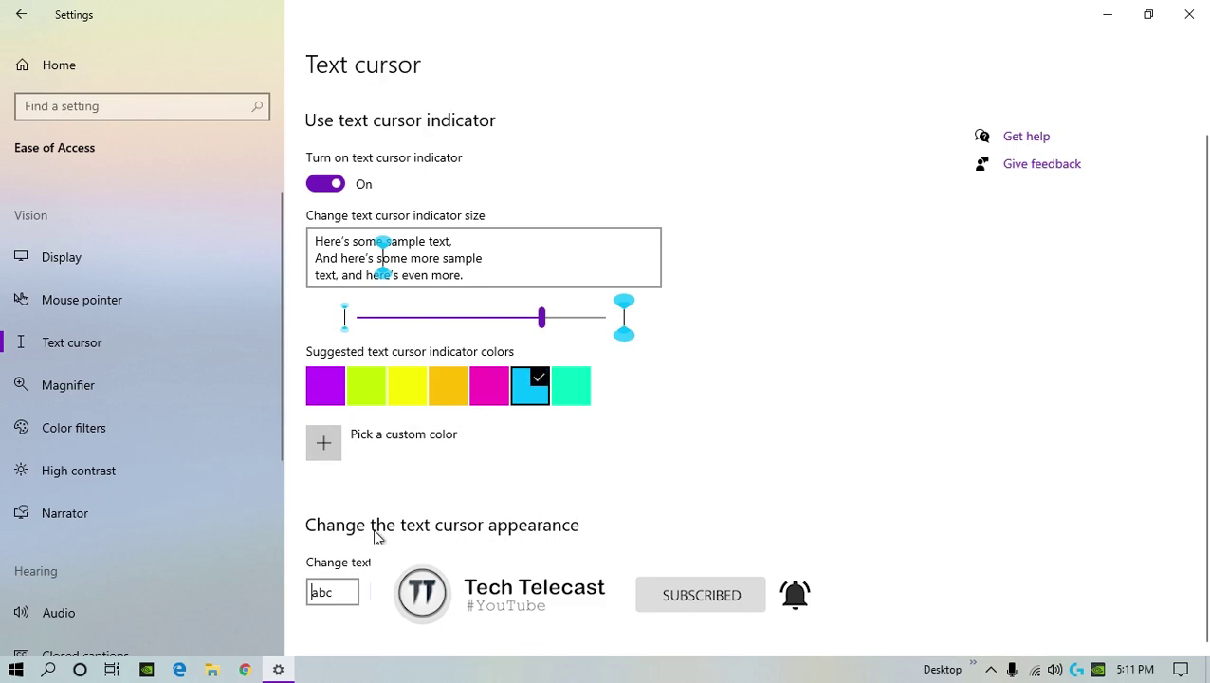
left_click(460, 466)
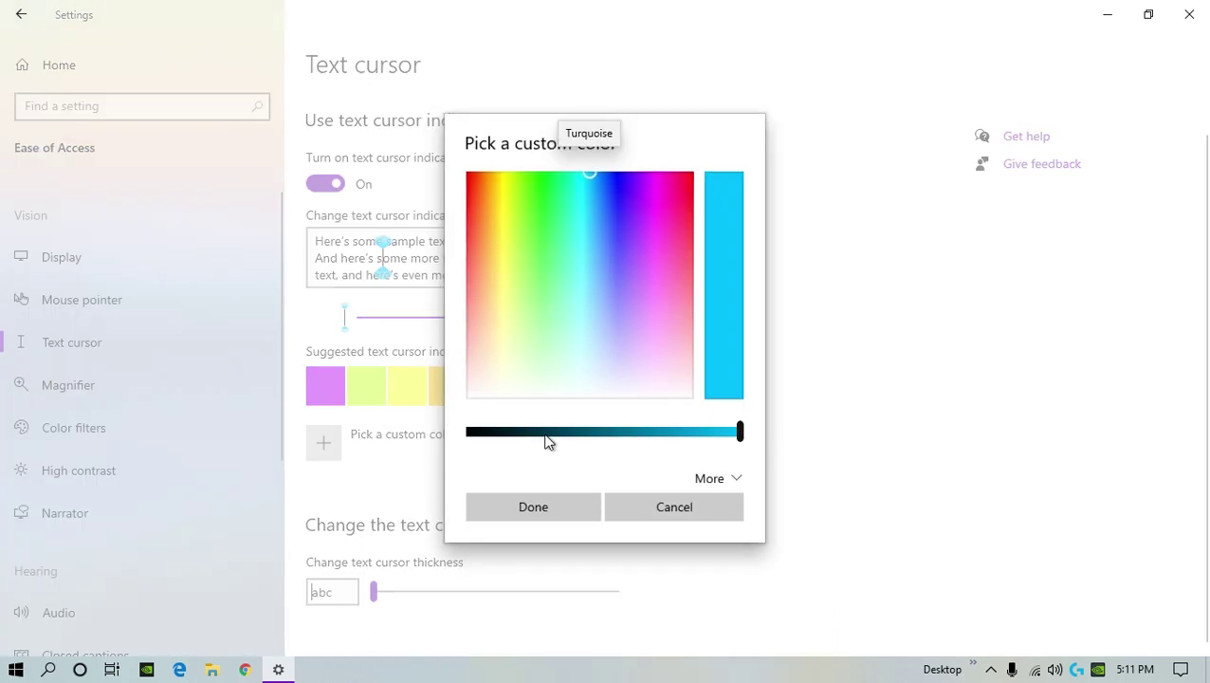
left_click(723, 479)
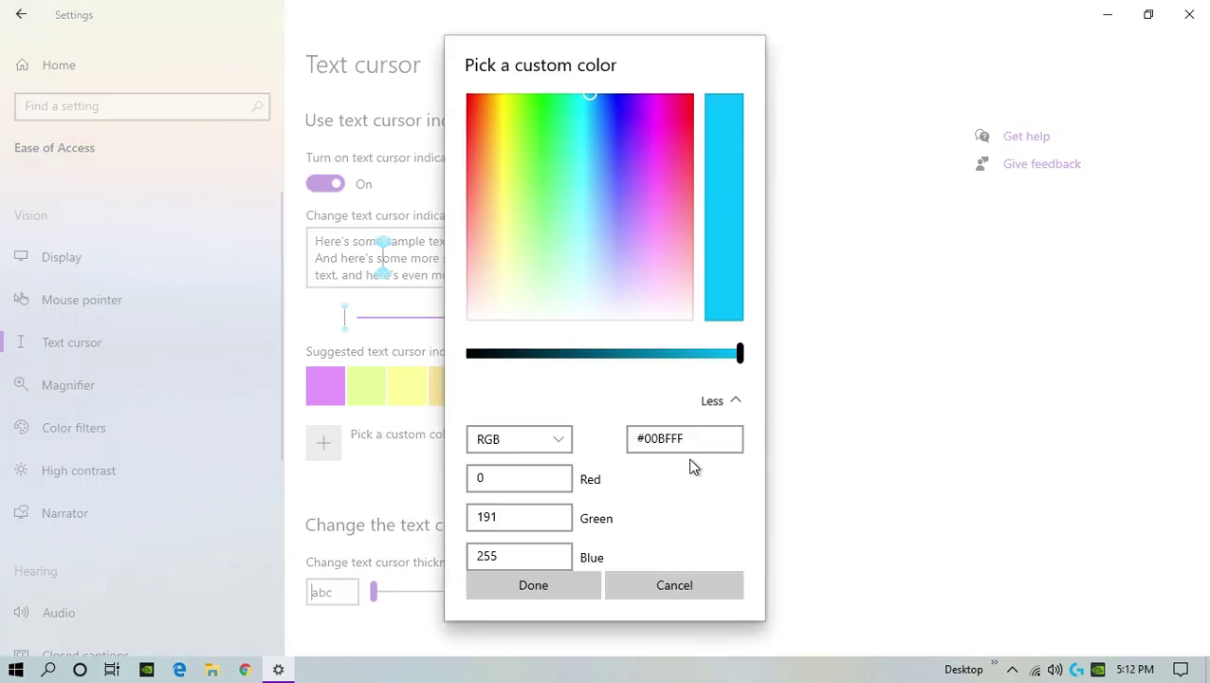
left_click(536, 587)
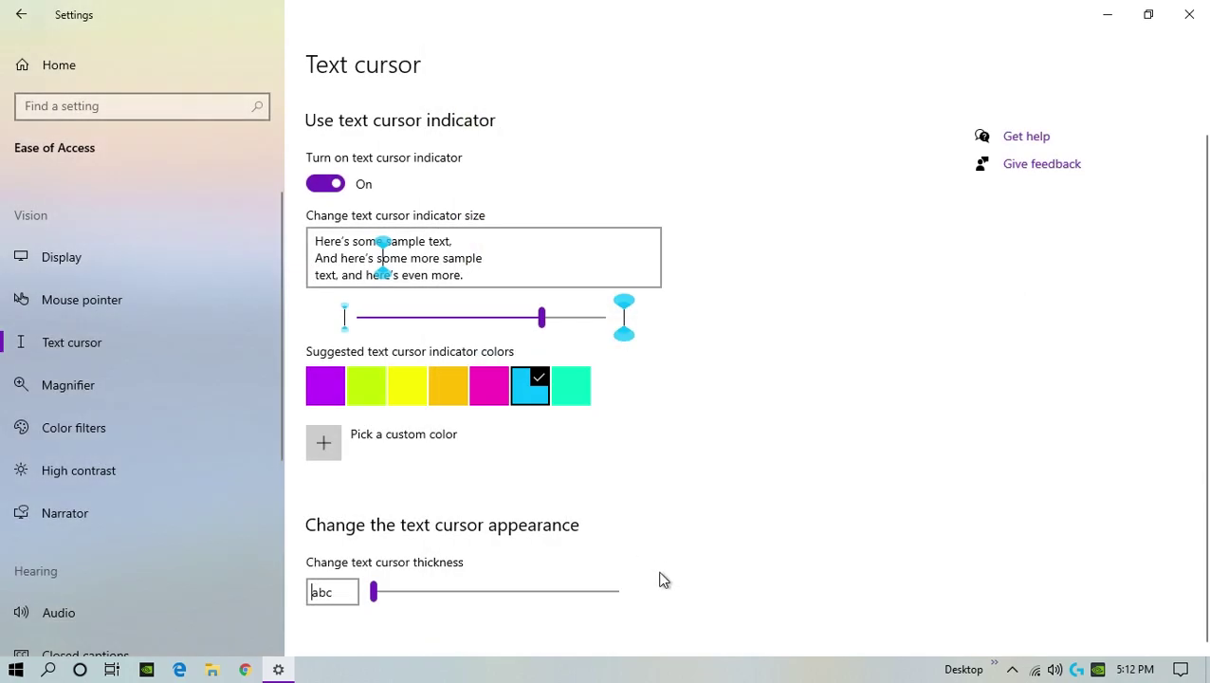
left_click(409, 591)
mouse_move(384, 598)
left_mouse_down()
mouse_move(373, 595)
mouse_move(389, 598)
left_mouse_up()
Type 'dind' into Start menu search to preview the cyan cursor indicator
left_click(19, 668)
type("s")
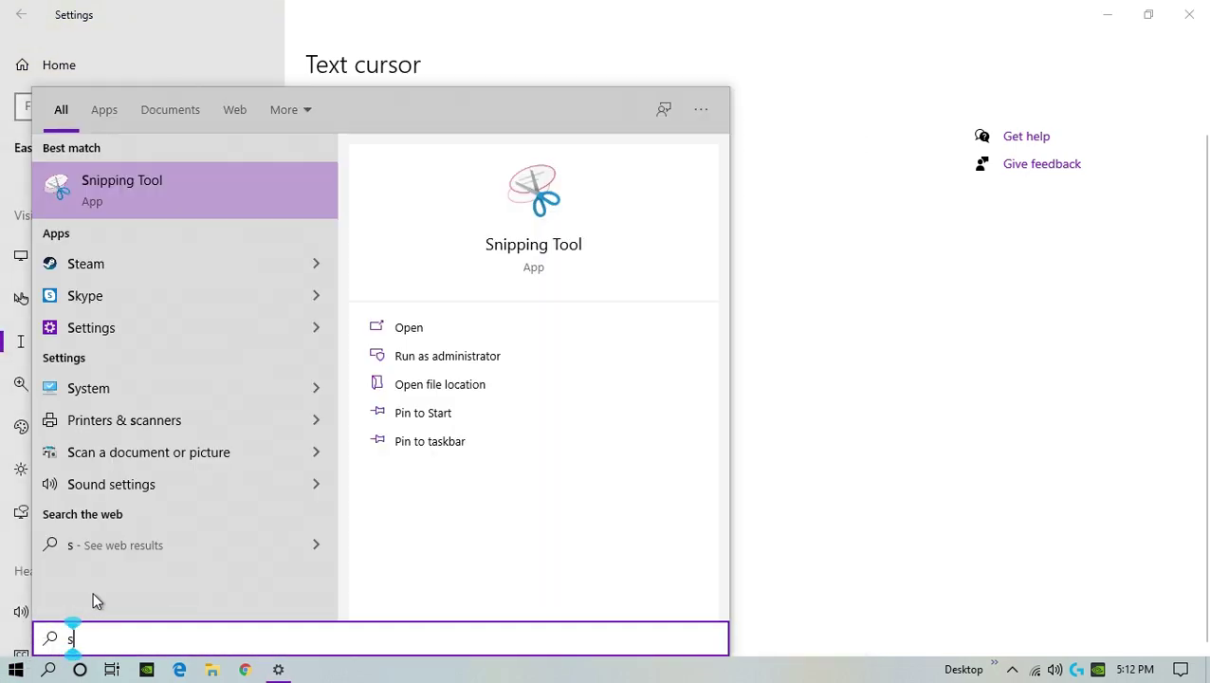
key("BackSpace")
key("BackSpace")
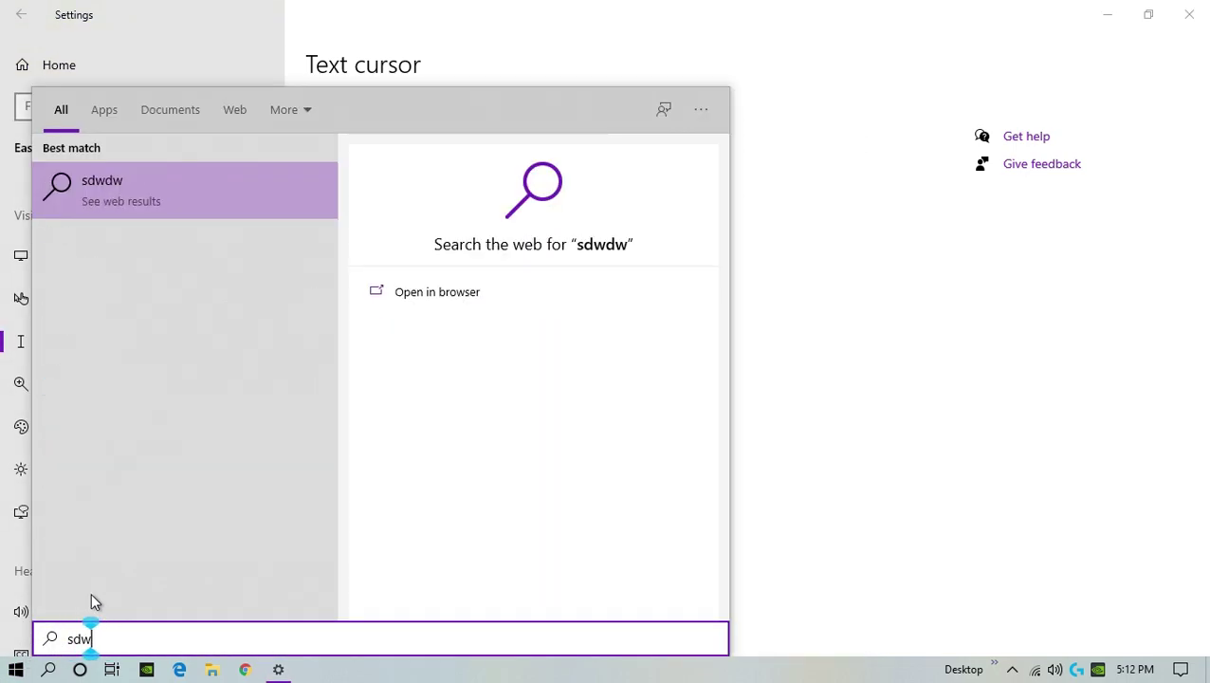
key("BackSpace")
key("BackSpace")
key("BackSpace")
type("dind")
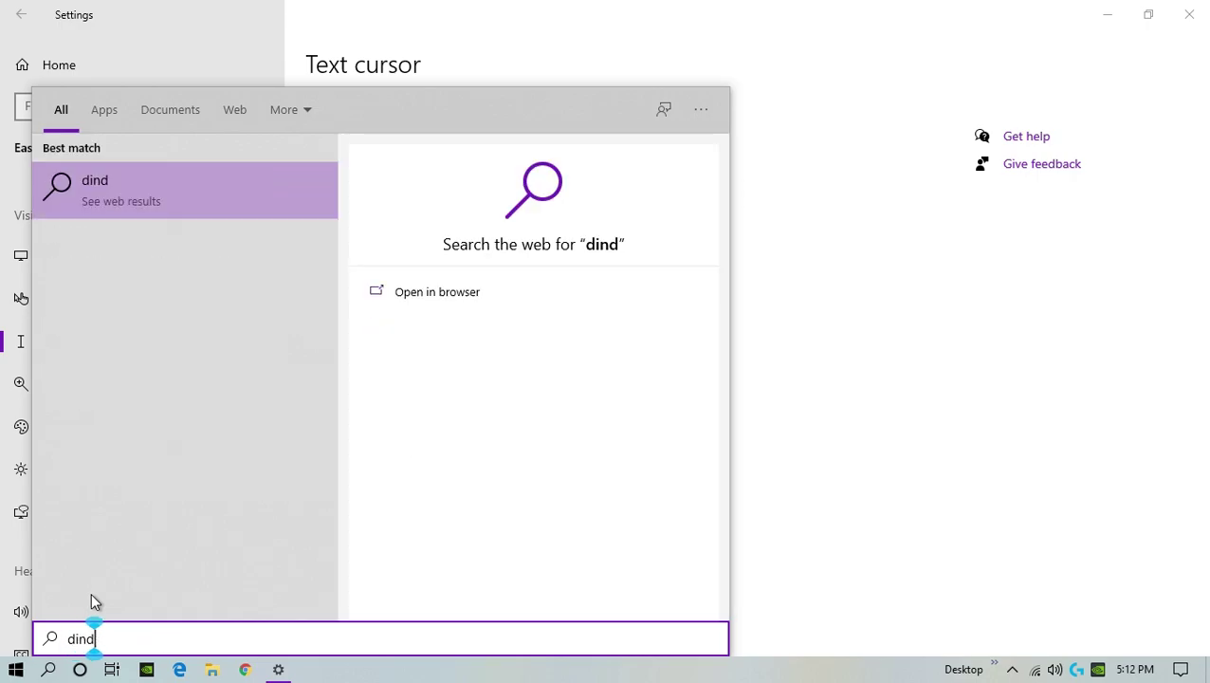